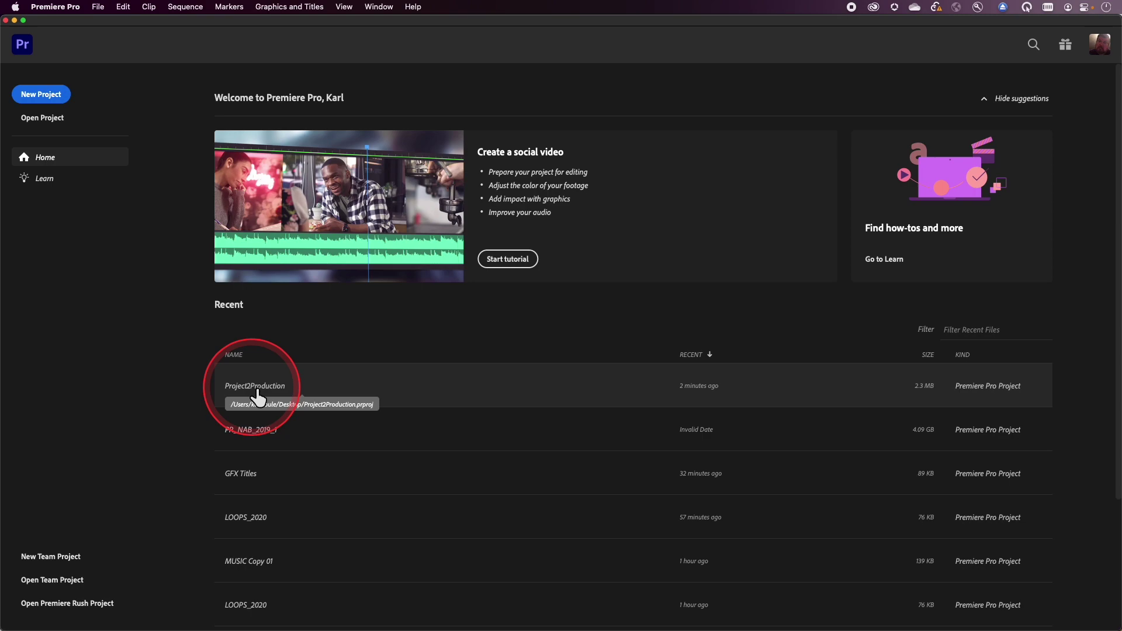
Examine the contents of the MEDIA bin in the recent project Project2Production and close the project.
{"action": "left_click", "coordinate": [258, 391]}
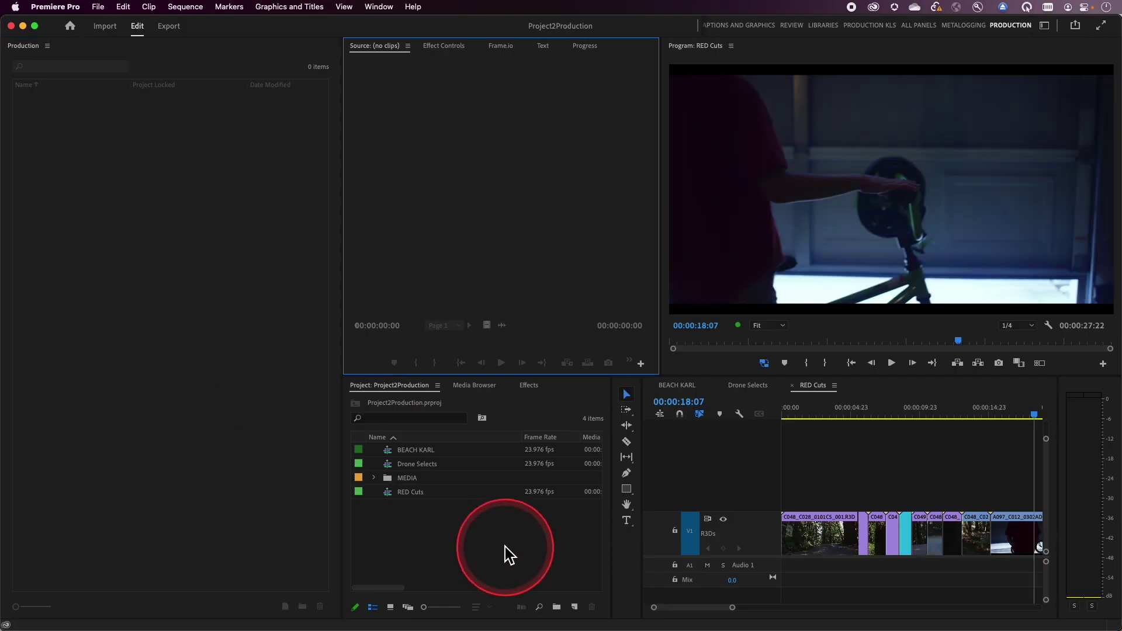
{"action": "left_click", "coordinate": [375, 478]}
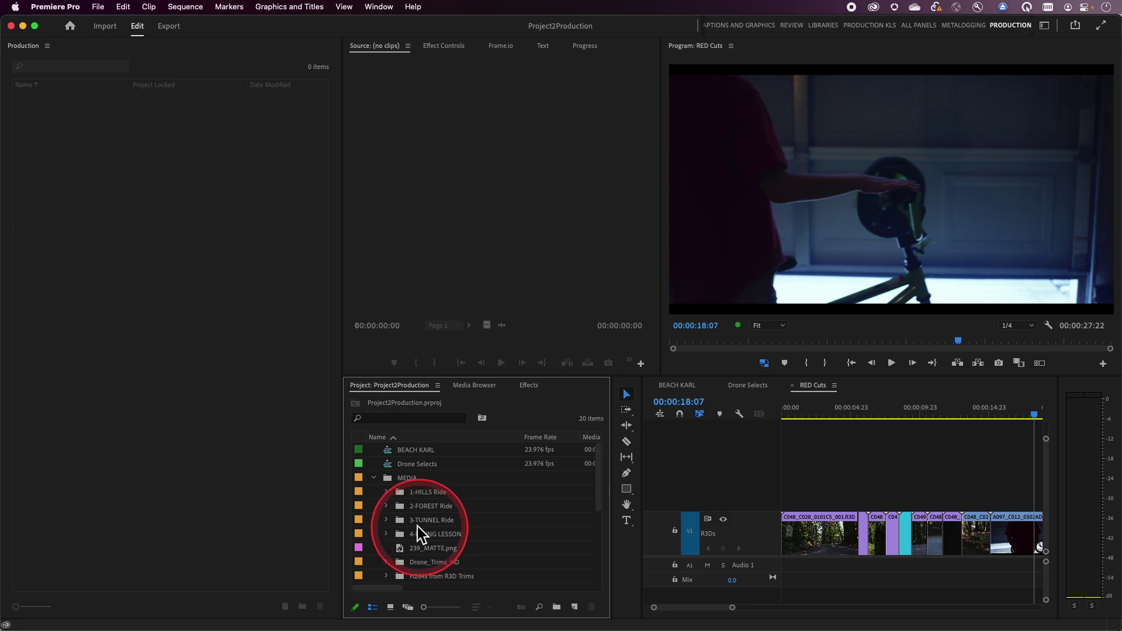
{"action": "left_click", "coordinate": [374, 478]}
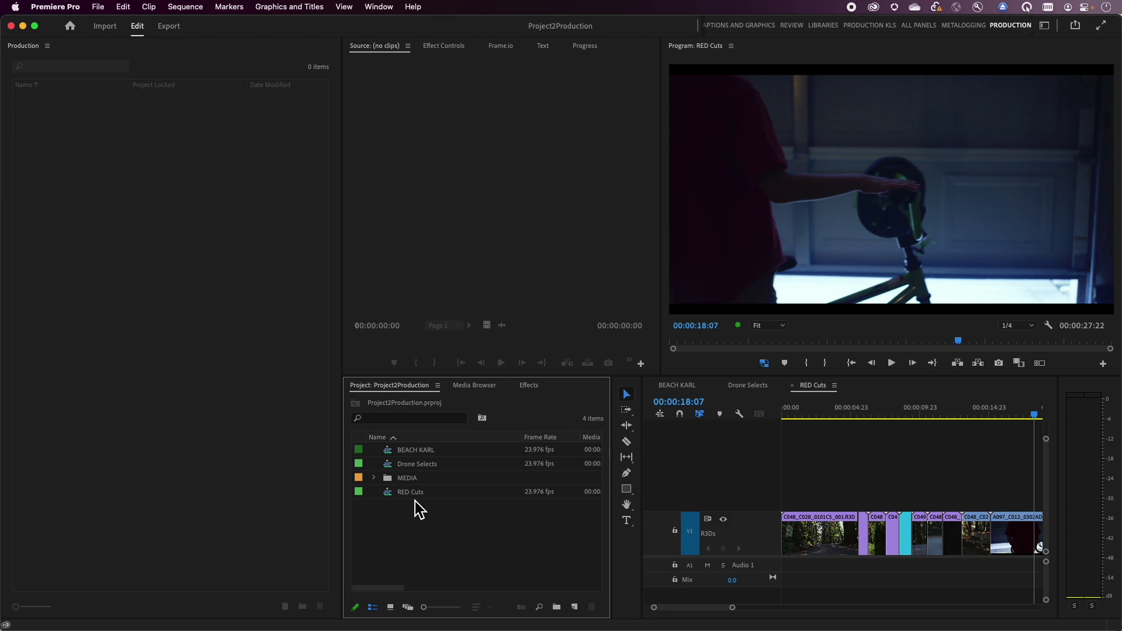
{"action": "left_click", "coordinate": [438, 385]}
{"action": "left_click", "coordinate": [483, 212]}
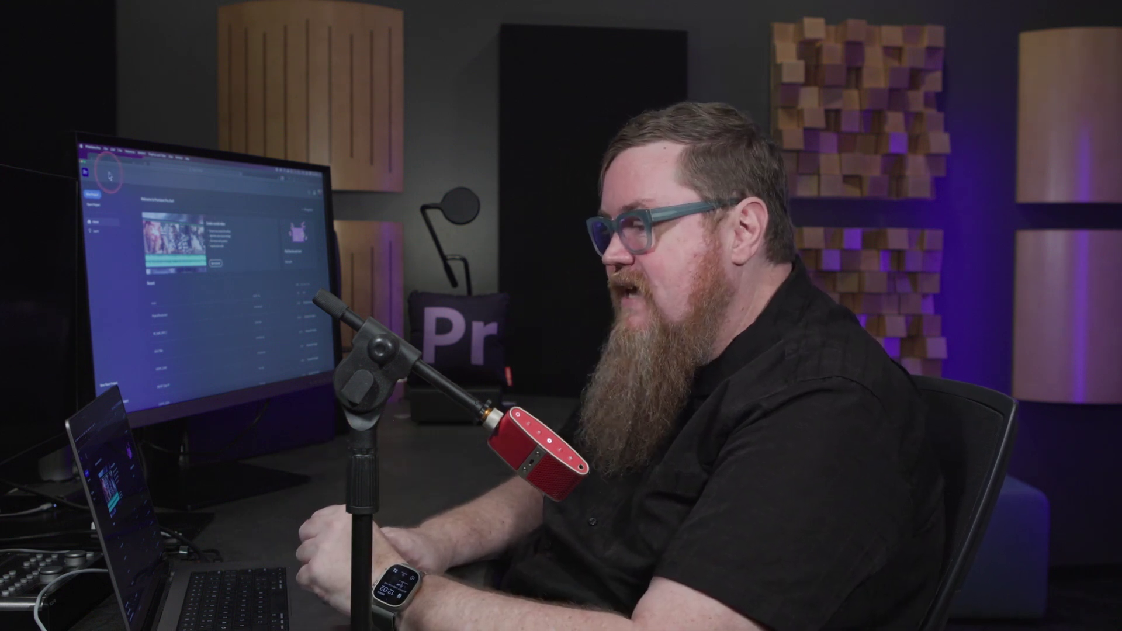
Create a new production named CONVERSION.
{"action": "left_click", "coordinate": [105, 150]}
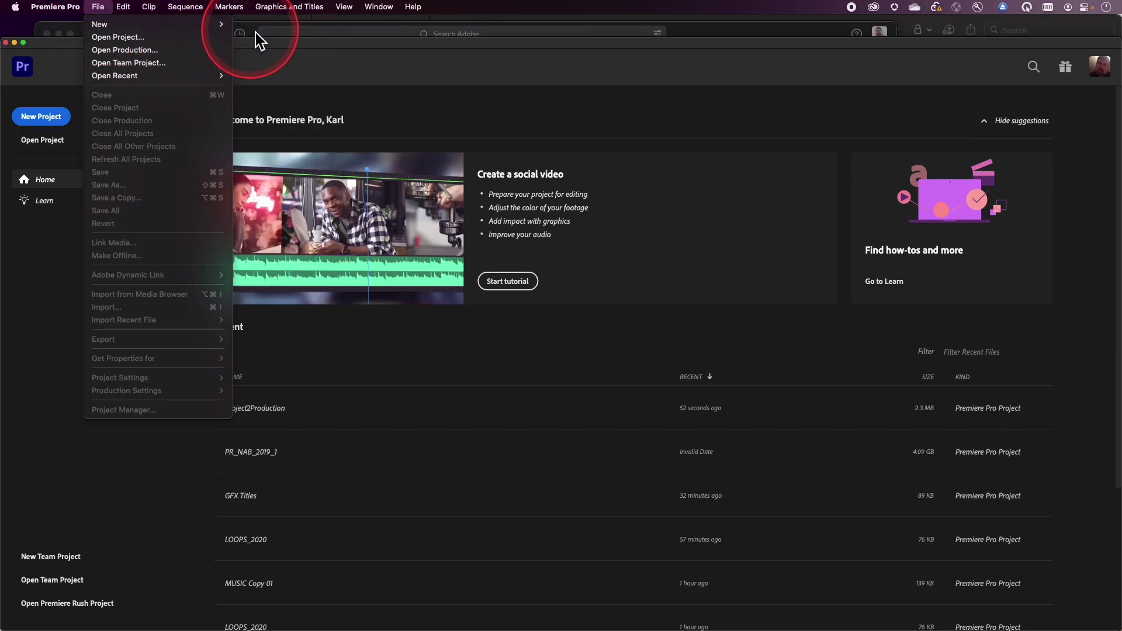
{"action": "mouse_move", "coordinate": [228, 26]}
{"action": "left_click", "coordinate": [257, 37]}
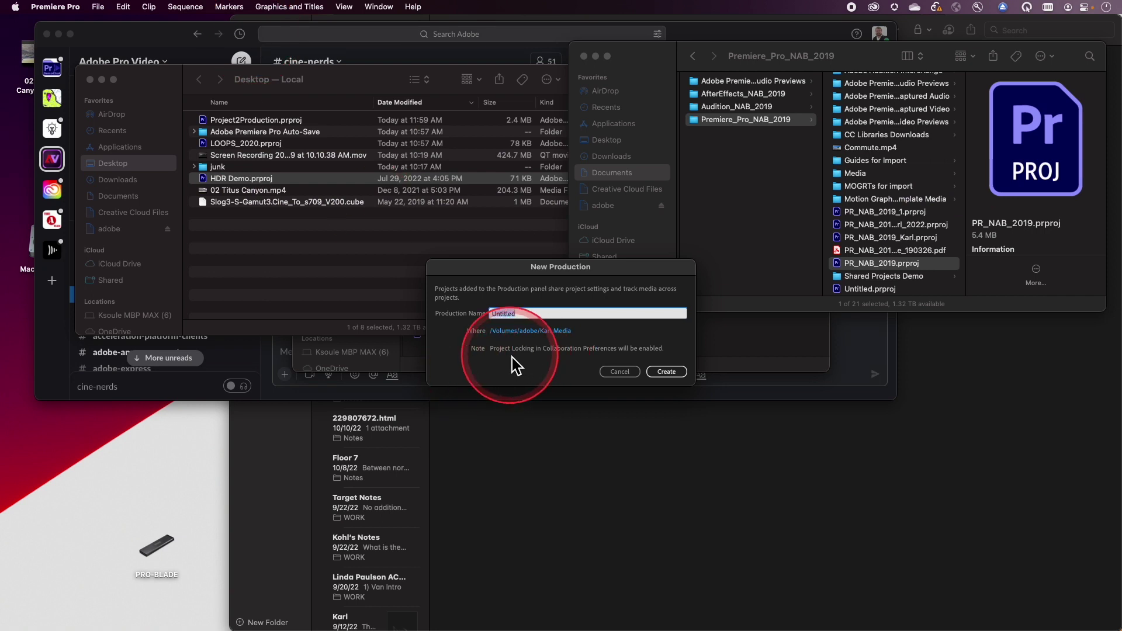
{"action": "type", "text": "CONVER"}
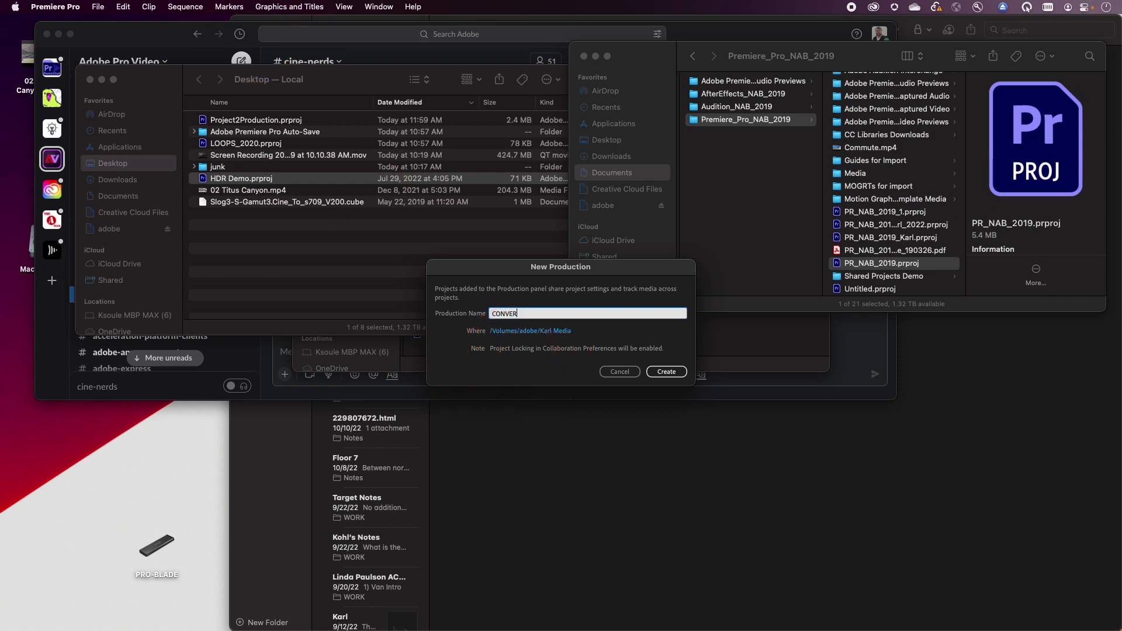
{"action": "type", "text": "SION"}
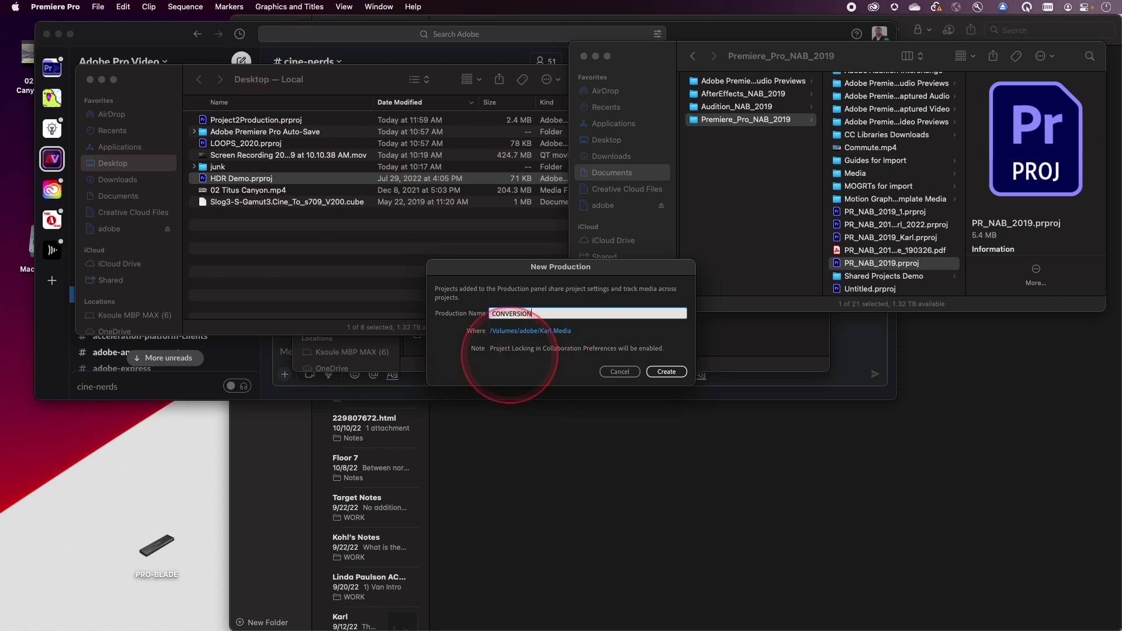
{"action": "left_click", "coordinate": [671, 372]}
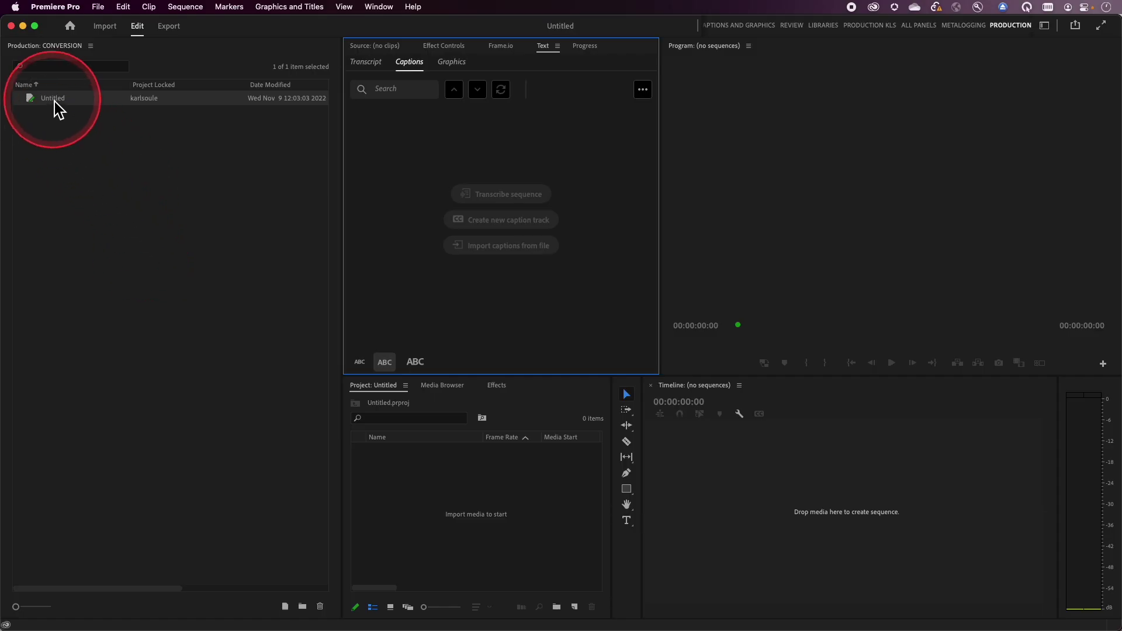
Add a copy of Project2Production.prproj from the Desktop to the CONVERSION production.
{"action": "left_click", "coordinate": [65, 175]}
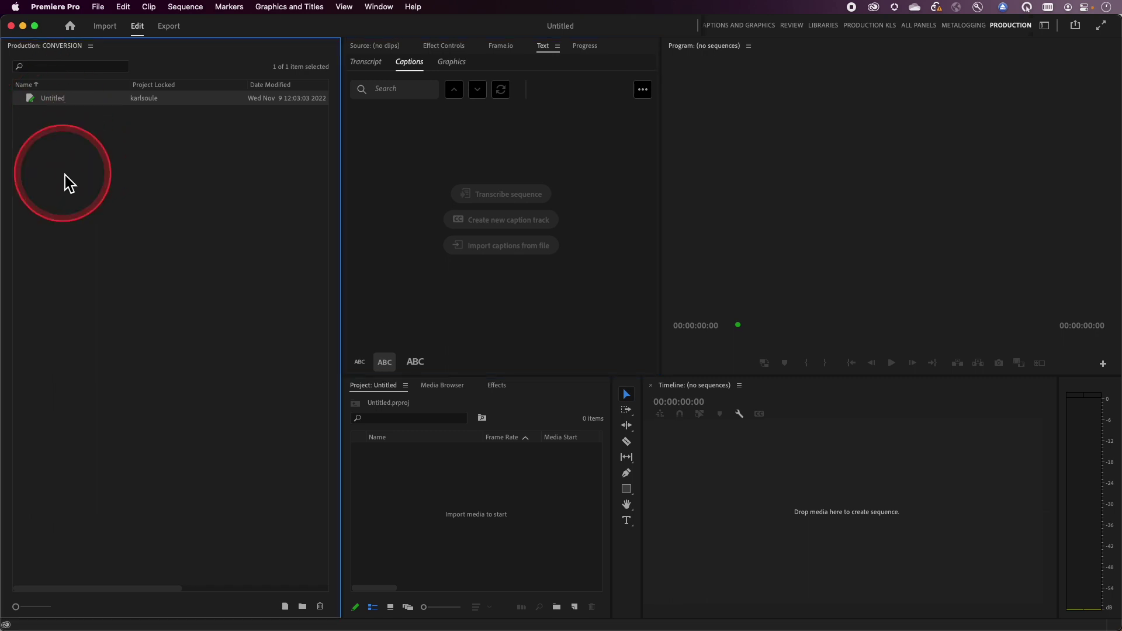
{"action": "right_click", "coordinate": [64, 174]}
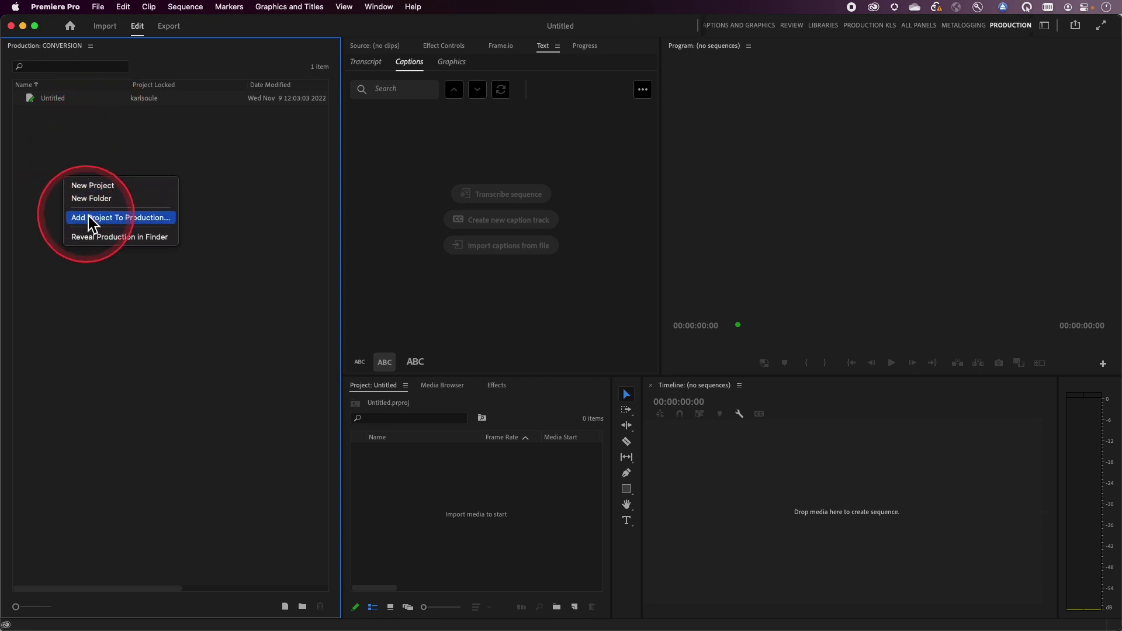
{"action": "left_click", "coordinate": [144, 226]}
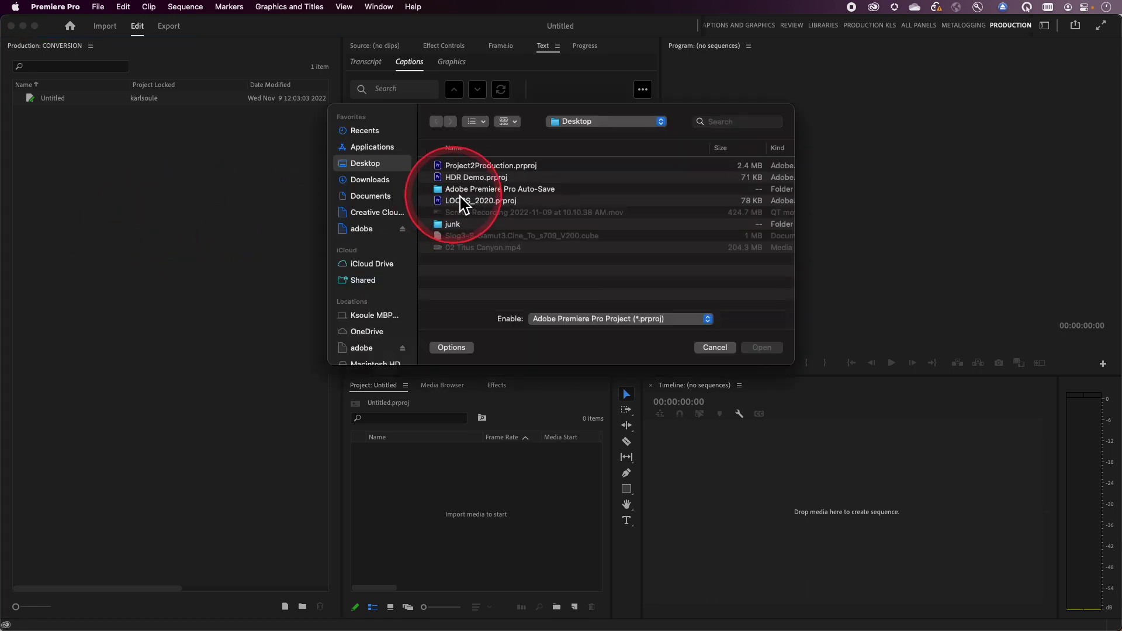
{"action": "left_click", "coordinate": [461, 167]}
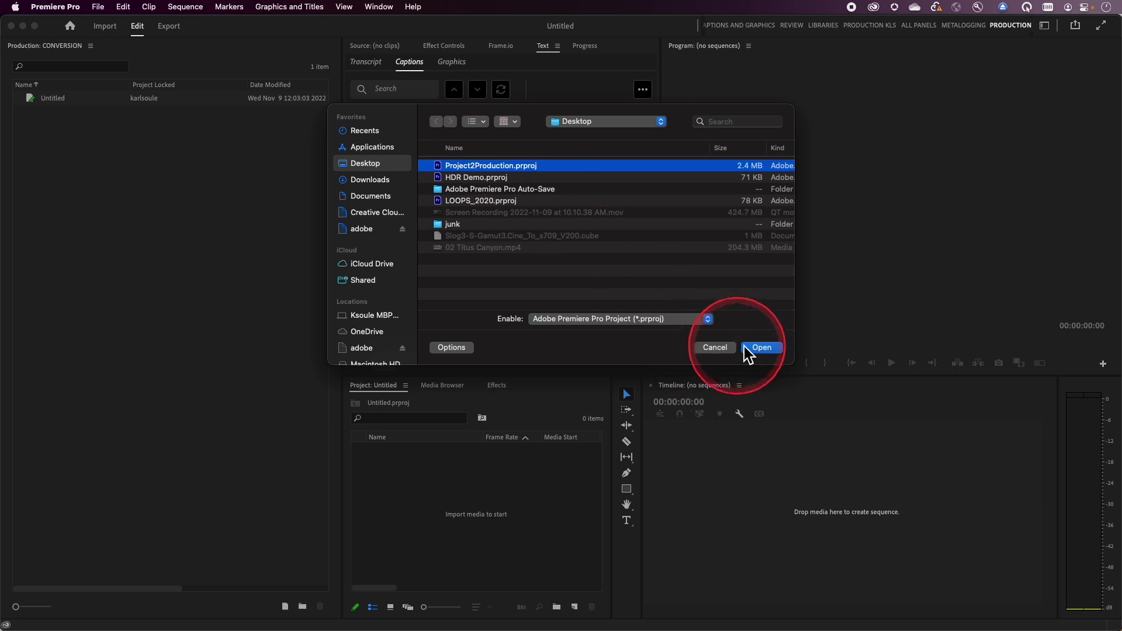
{"action": "left_click", "coordinate": [762, 349]}
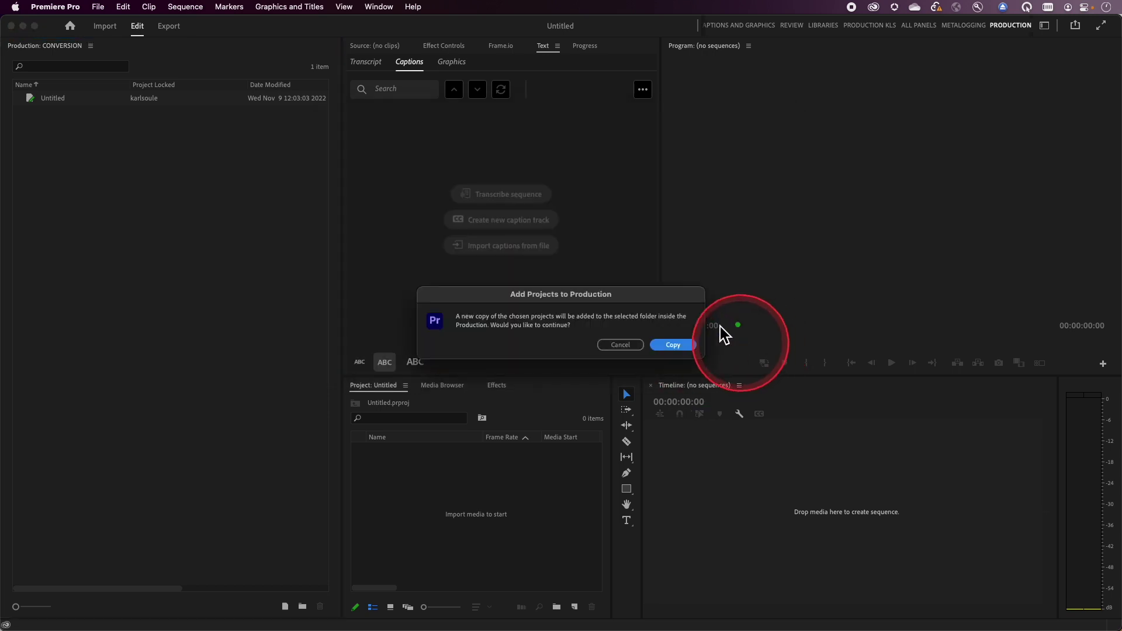
{"action": "left_click", "coordinate": [673, 346]}
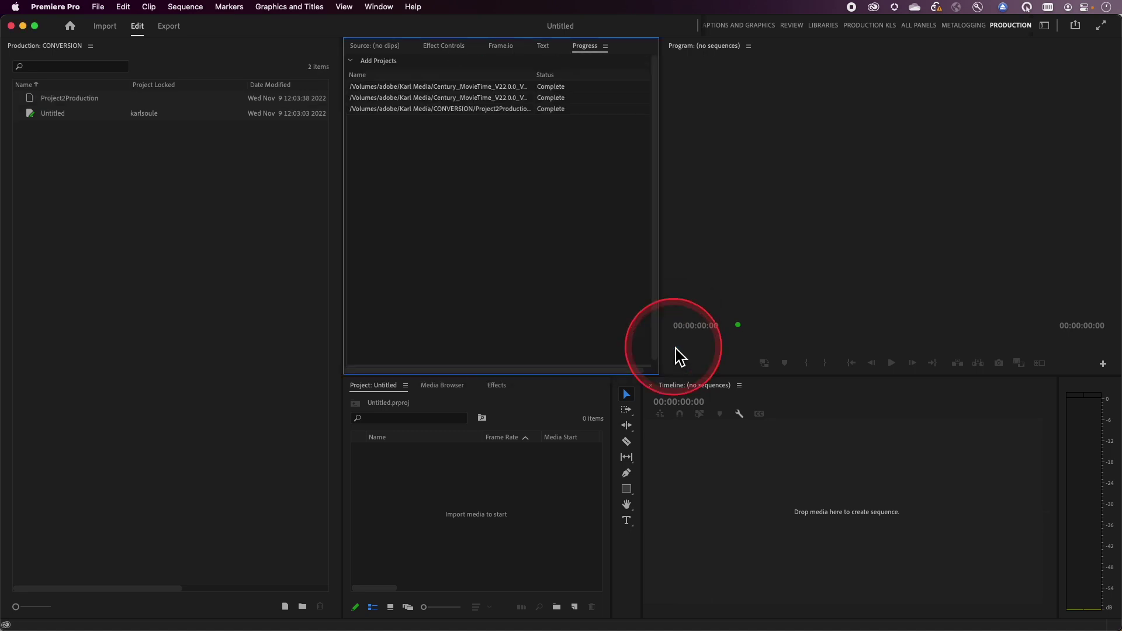
Open the copied Project2Production project from the production and display the Source monitor.
{"action": "left_click", "coordinate": [63, 159]}
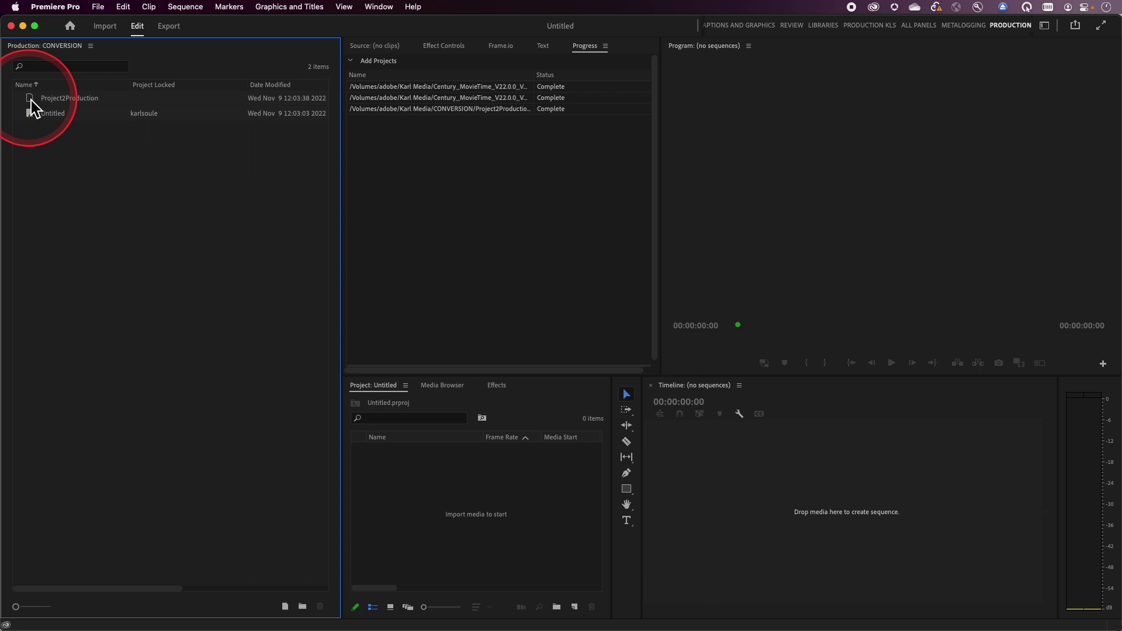
{"action": "double_click", "coordinate": [32, 102]}
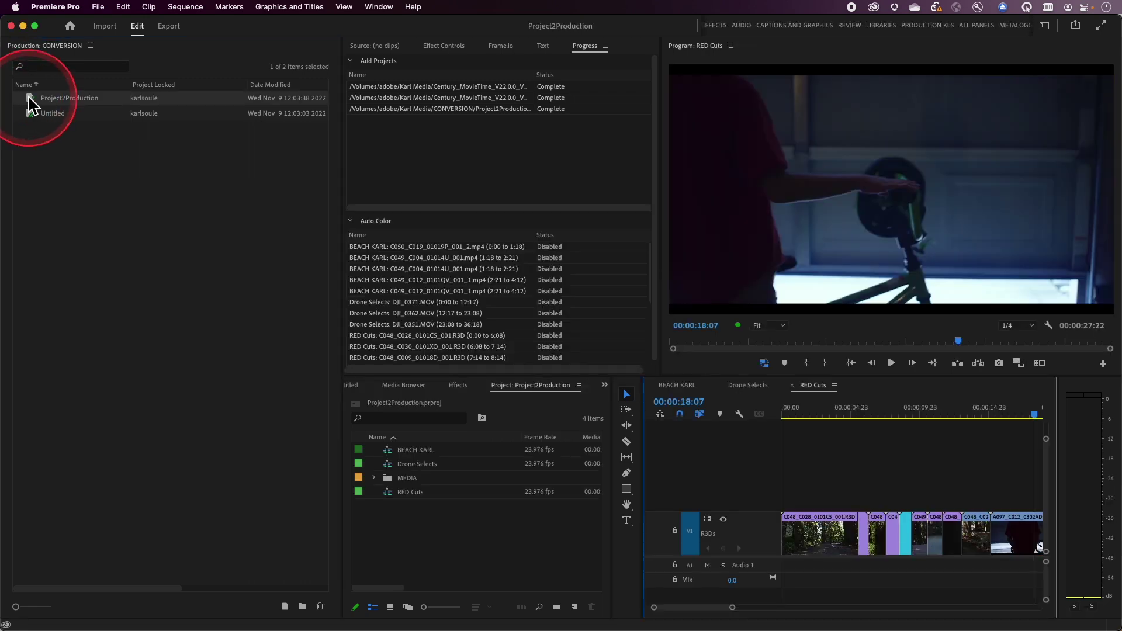
{"action": "left_click", "coordinate": [366, 46]}
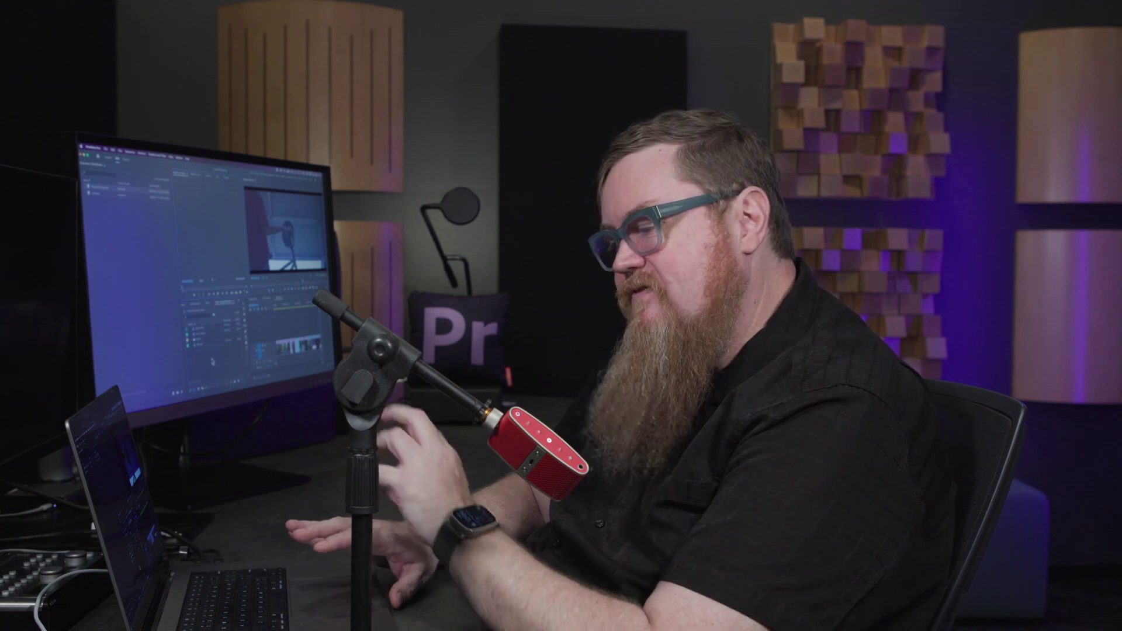
Expand the MEDIA bin of Project2Production and look through its bins and clips.
{"action": "left_click", "coordinate": [205, 356]}
{"action": "left_click", "coordinate": [190, 338]}
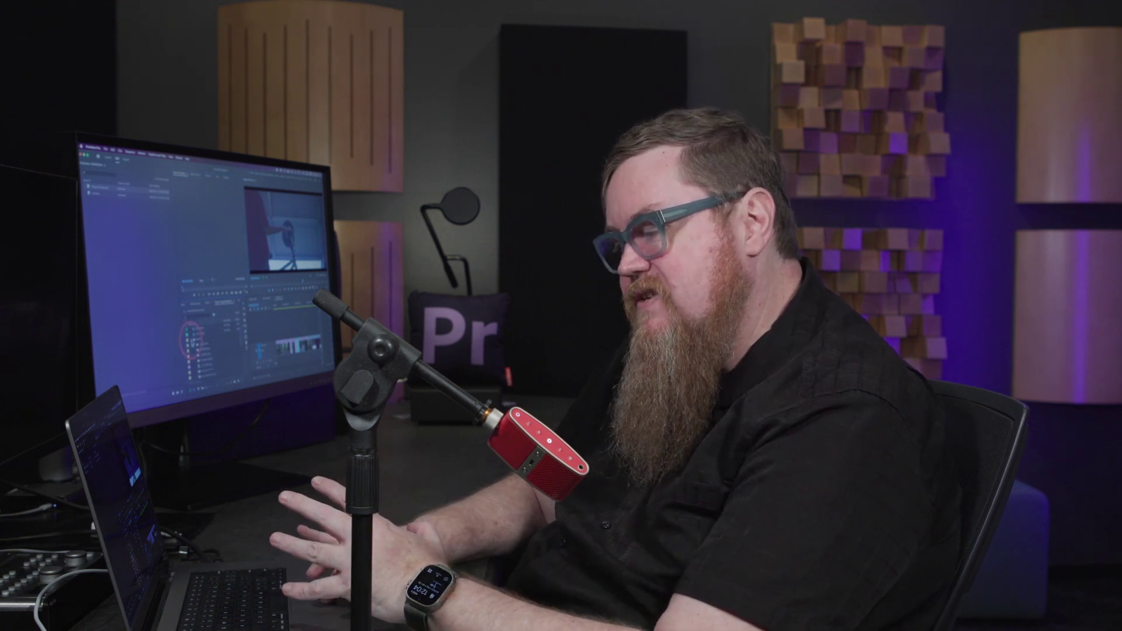
{"action": "left_click", "coordinate": [203, 347]}
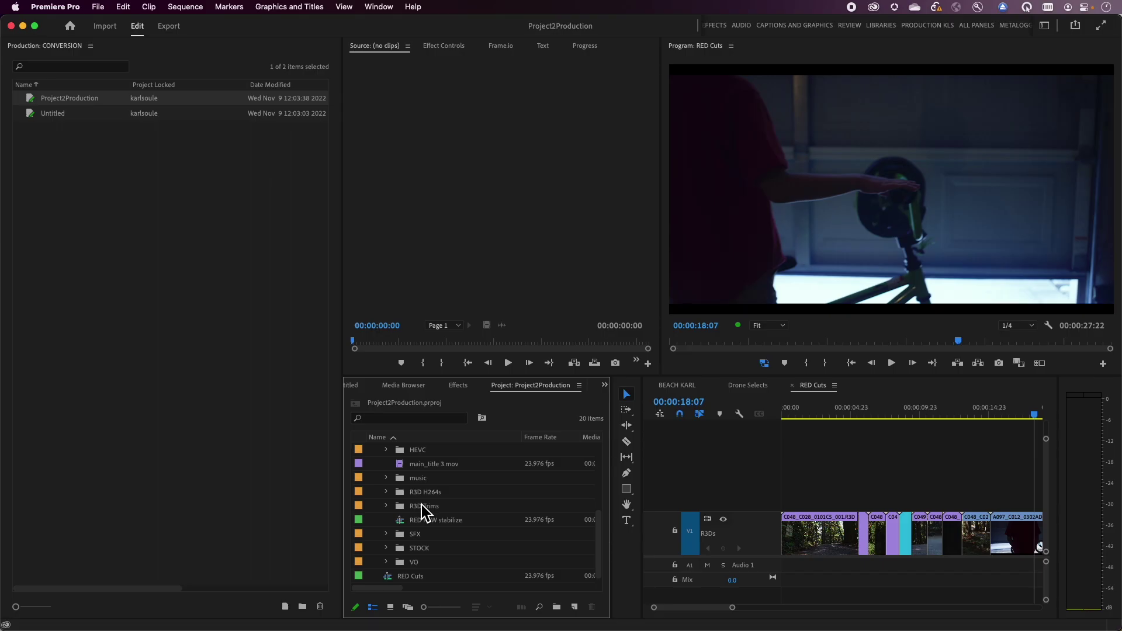
{"action": "scroll", "coordinate": [423, 511], "scroll_direction": "up", "scroll_amount": 3}
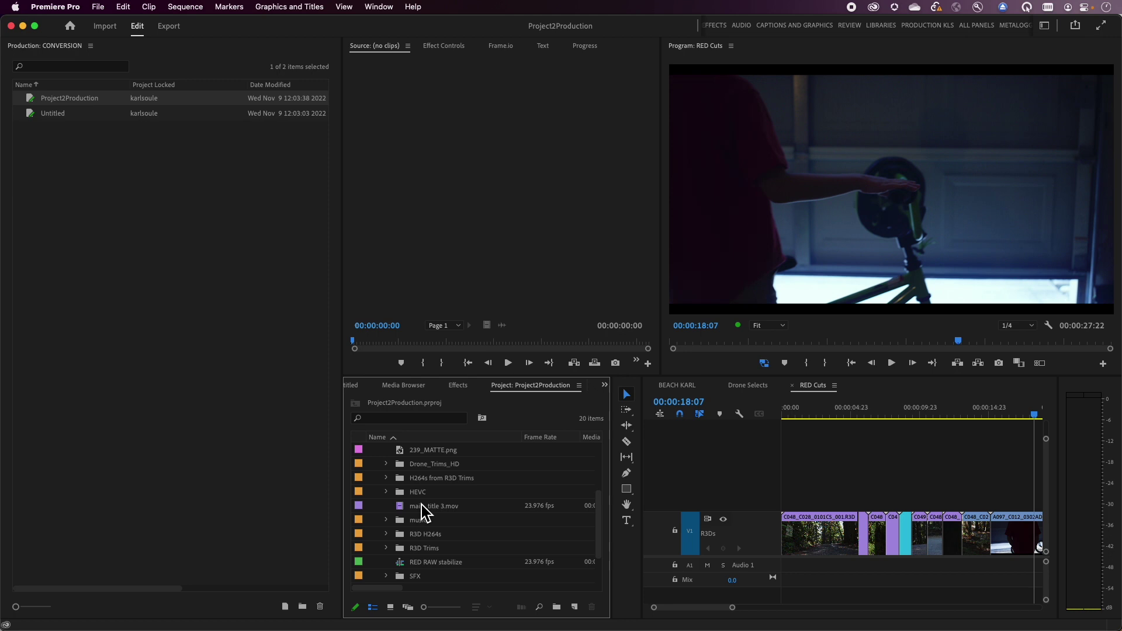
{"action": "scroll", "coordinate": [423, 512], "scroll_direction": "up", "scroll_amount": 5}
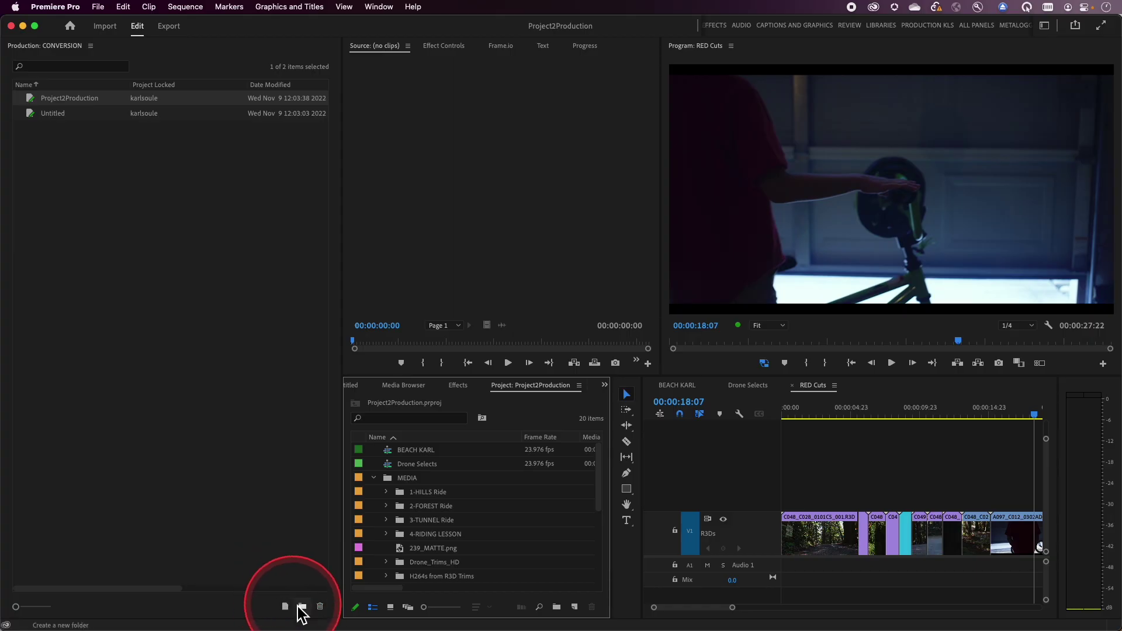
Create a folder named 01 MEDIA in the CONVERSION production.
{"action": "left_click", "coordinate": [302, 608]}
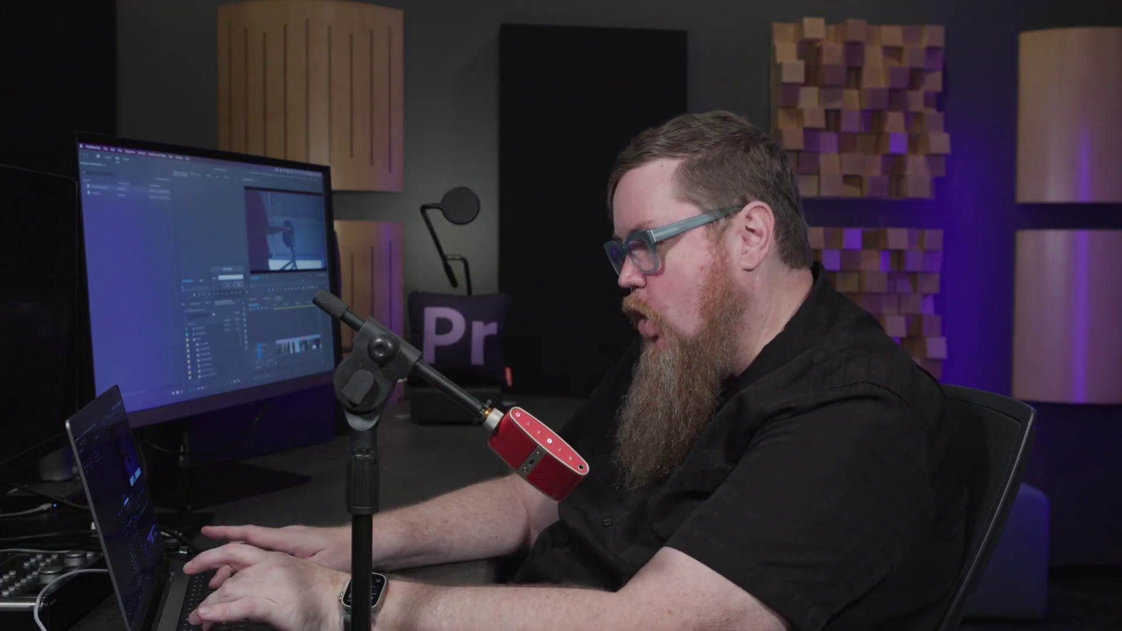
{"action": "left_click", "coordinate": [171, 356]}
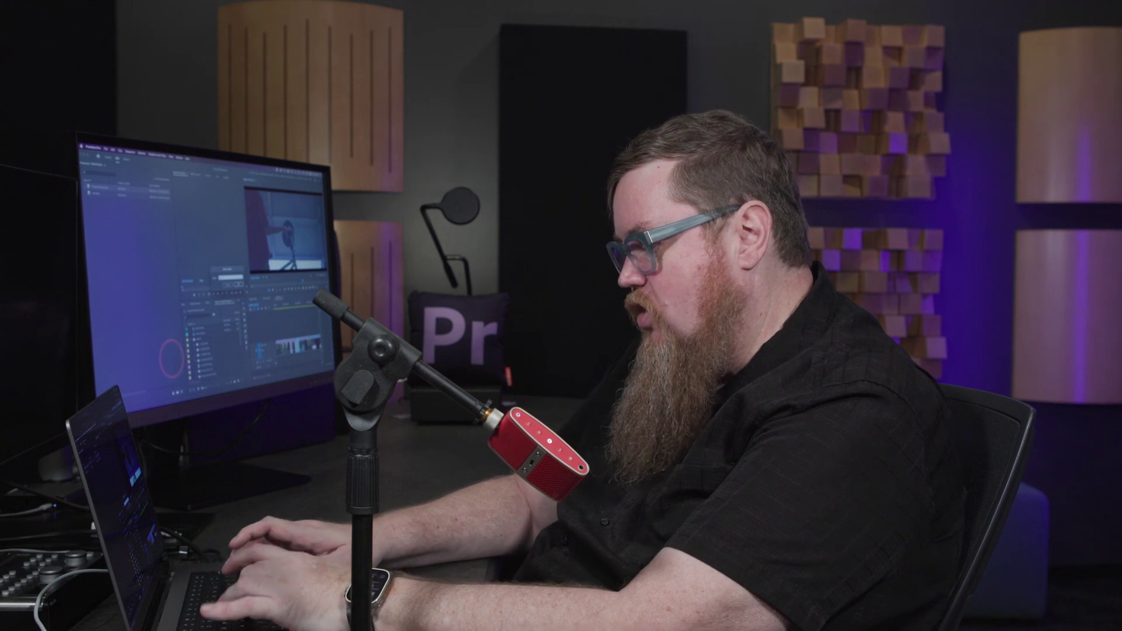
{"action": "left_click", "coordinate": [238, 283]}
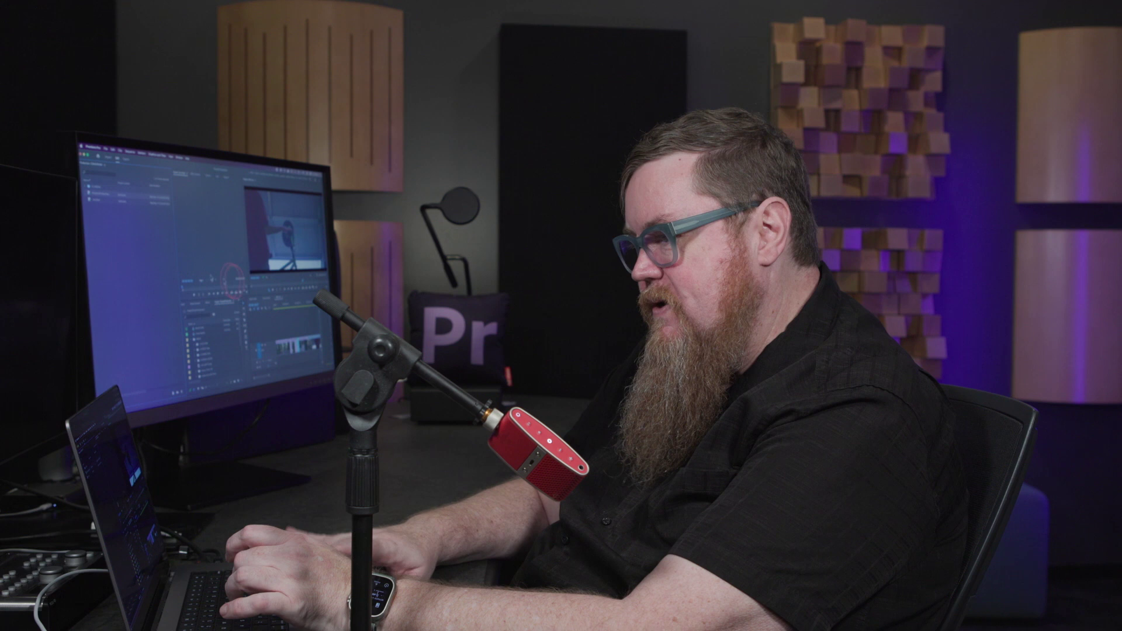
{"action": "left_click", "coordinate": [94, 193]}
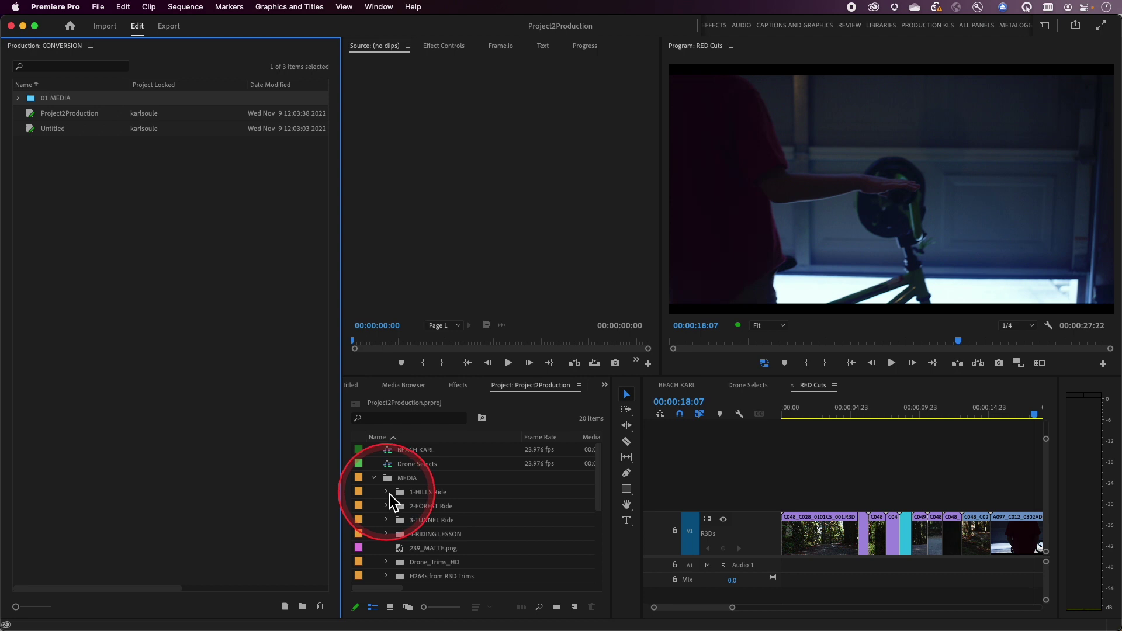
Examine the clips inside the 1-HILLS Ride, 2-FOREST Ride and 3-TUNNEL Ride bins, collapsing each bin again.
{"action": "left_click", "coordinate": [386, 492]}
{"action": "left_click", "coordinate": [387, 493]}
{"action": "left_click", "coordinate": [386, 506]}
{"action": "left_click", "coordinate": [387, 506]}
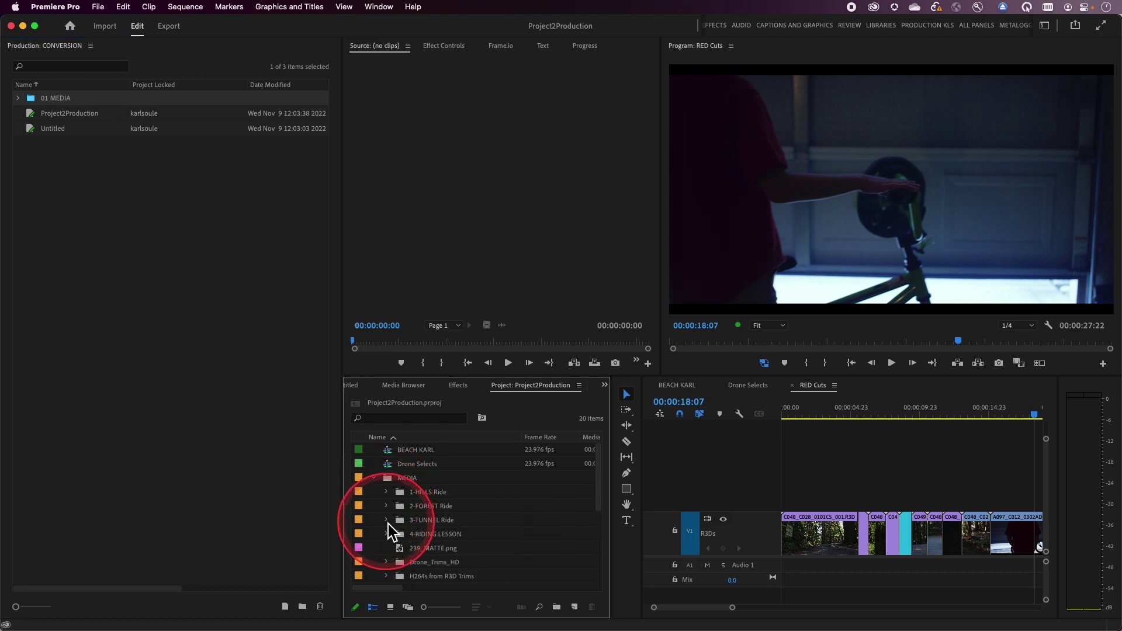
{"action": "left_click", "coordinate": [386, 520]}
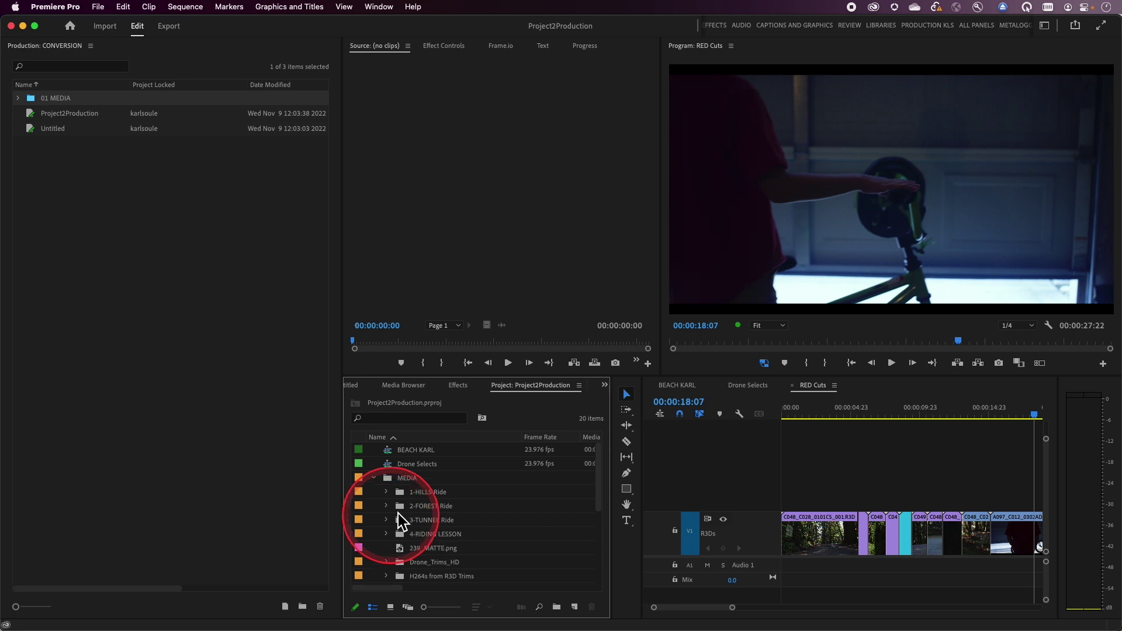
{"action": "left_click", "coordinate": [387, 520]}
{"action": "left_click", "coordinate": [387, 520]}
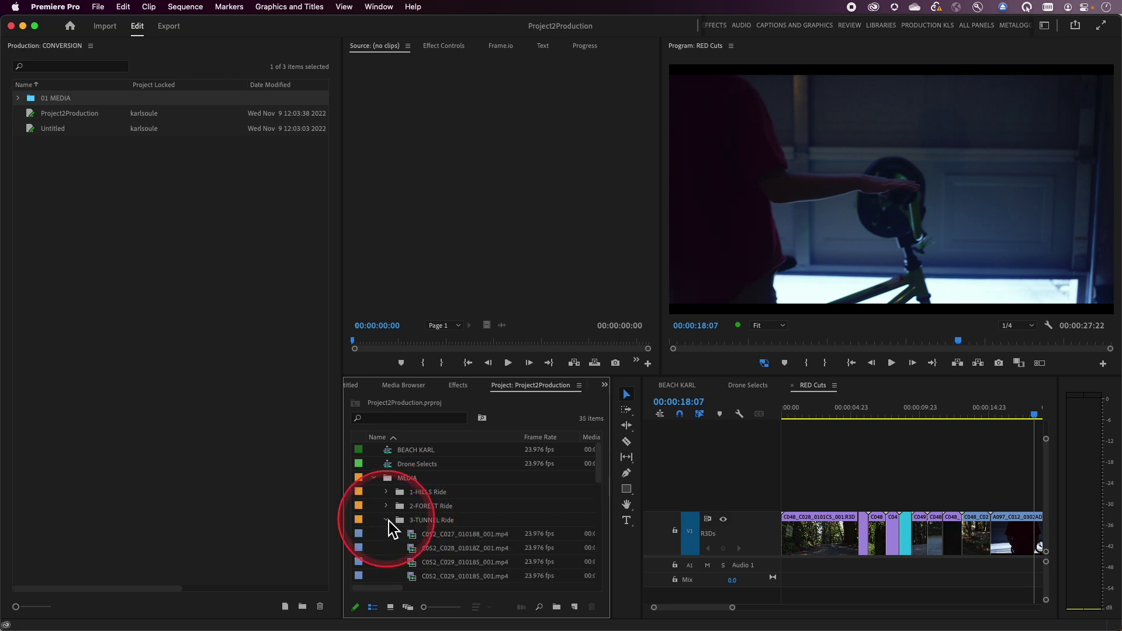
{"action": "left_click", "coordinate": [387, 520]}
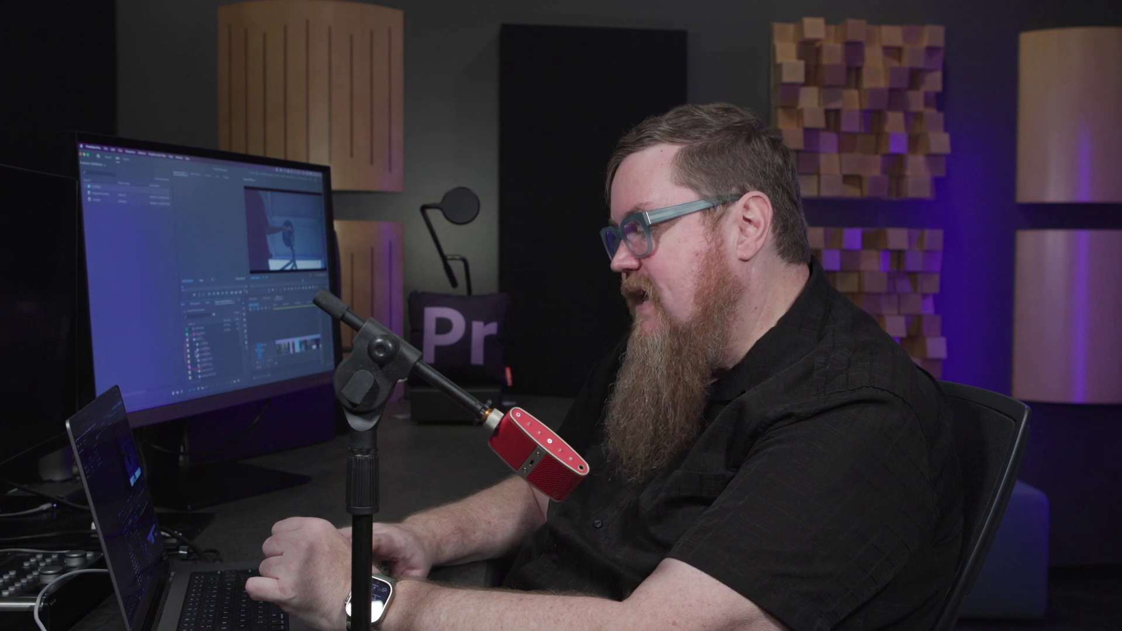
{"action": "left_click", "coordinate": [387, 492]}
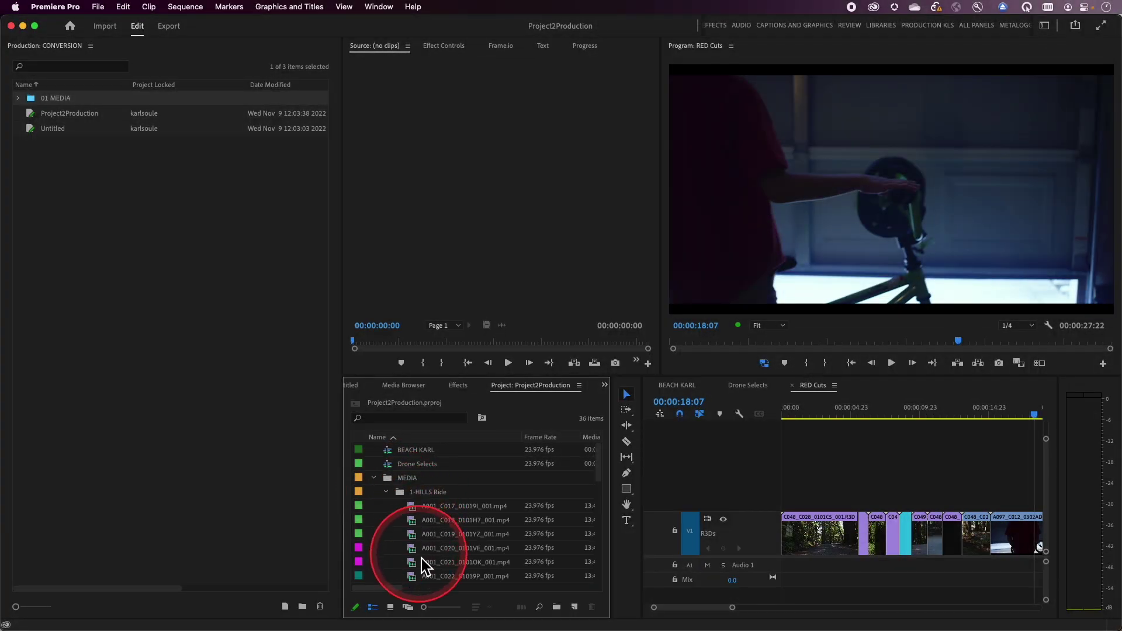
{"action": "left_click", "coordinate": [386, 492]}
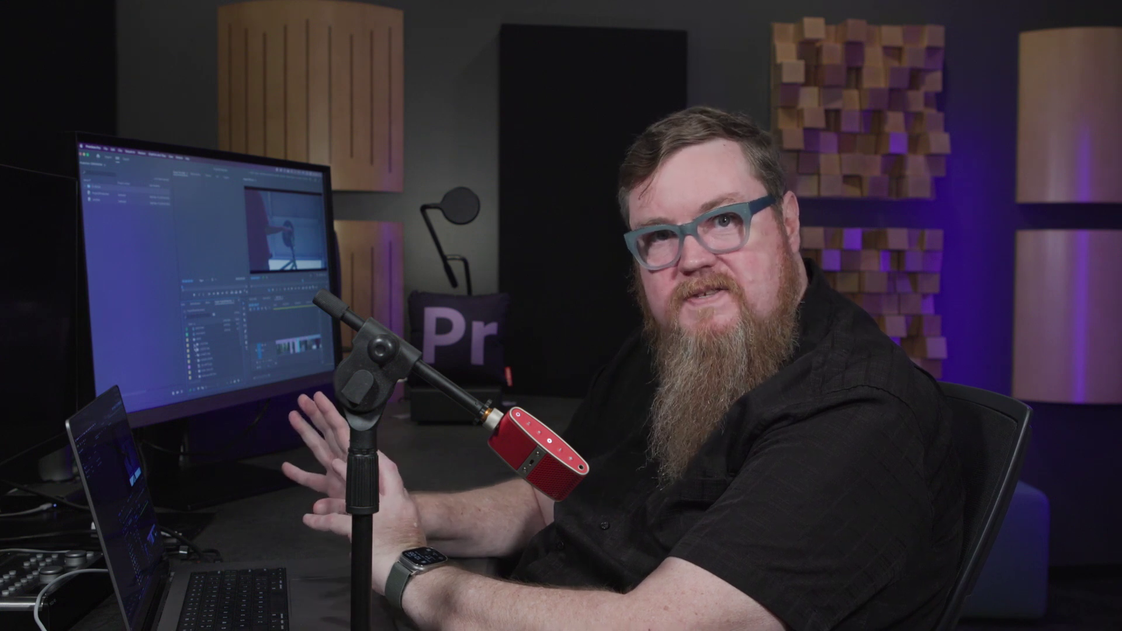
Start a new project inside the 01 MEDIA folder of the CONVERSION production.
{"action": "left_click", "coordinate": [31, 100]}
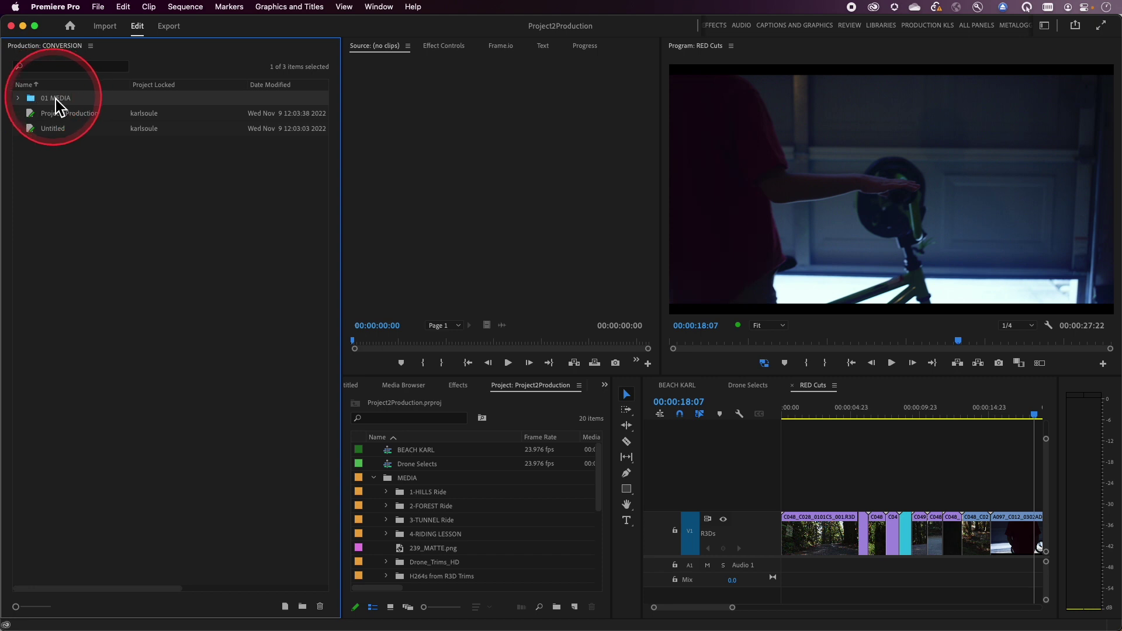
{"action": "left_click", "coordinate": [285, 607]}
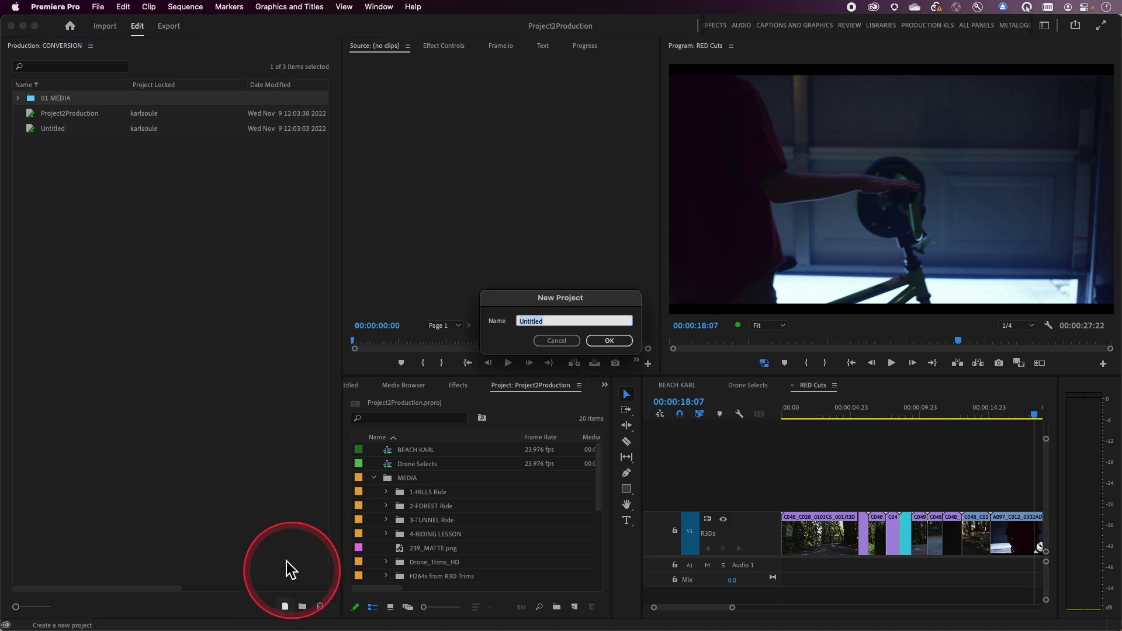
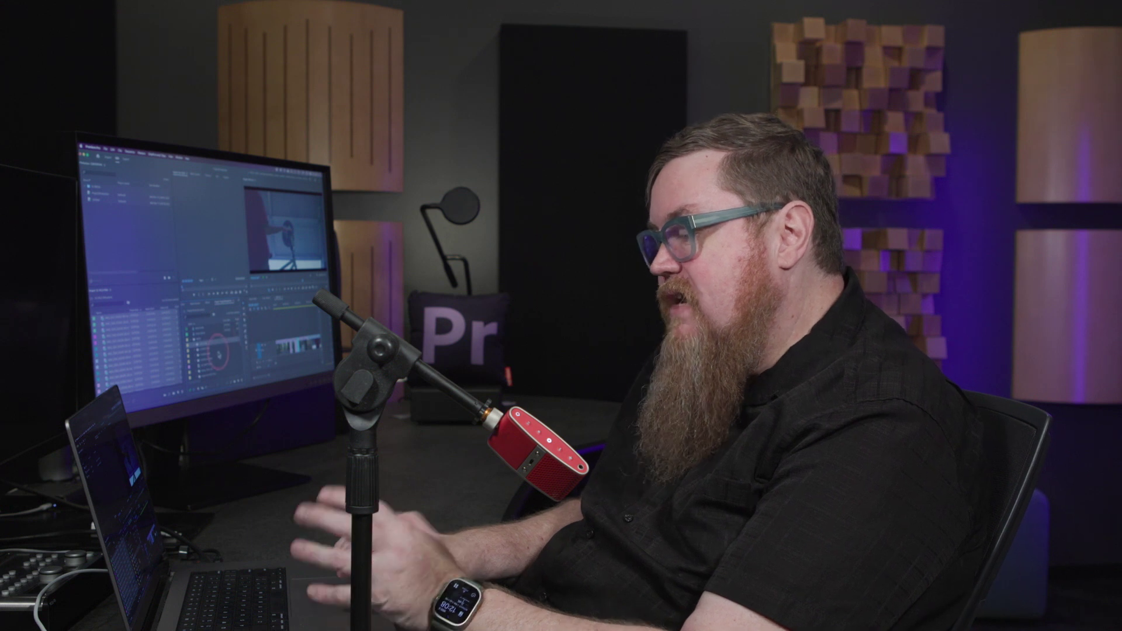
Create a project named 02 FOREST Ride inside the 01 MEDIA folder and expand that folder.
{"action": "left_click", "coordinate": [101, 257]}
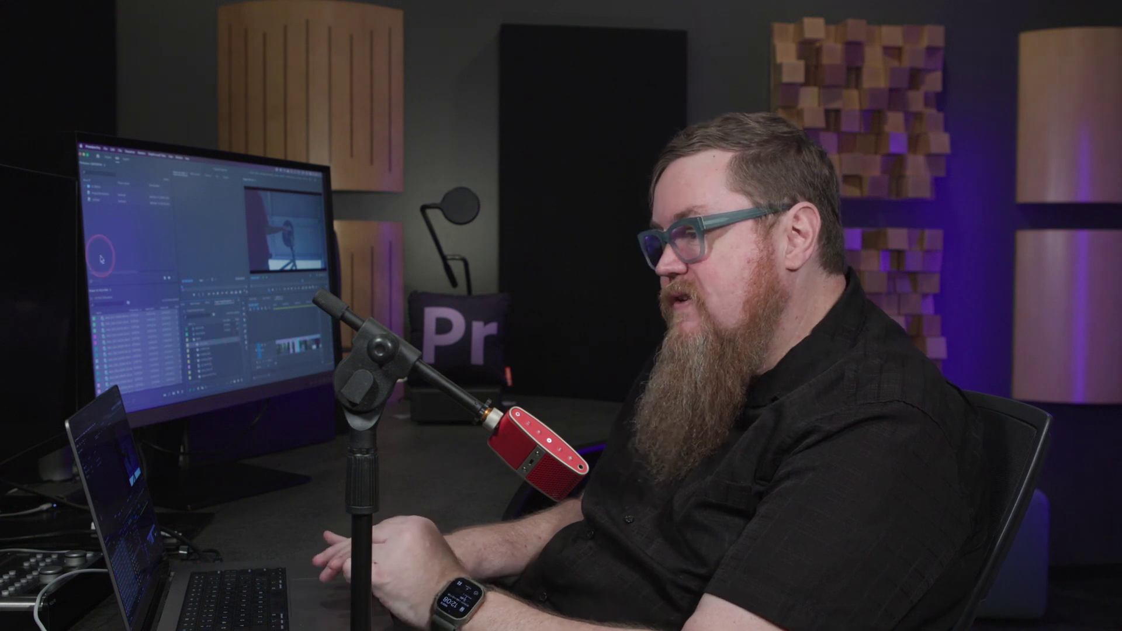
{"action": "left_click", "coordinate": [91, 187]}
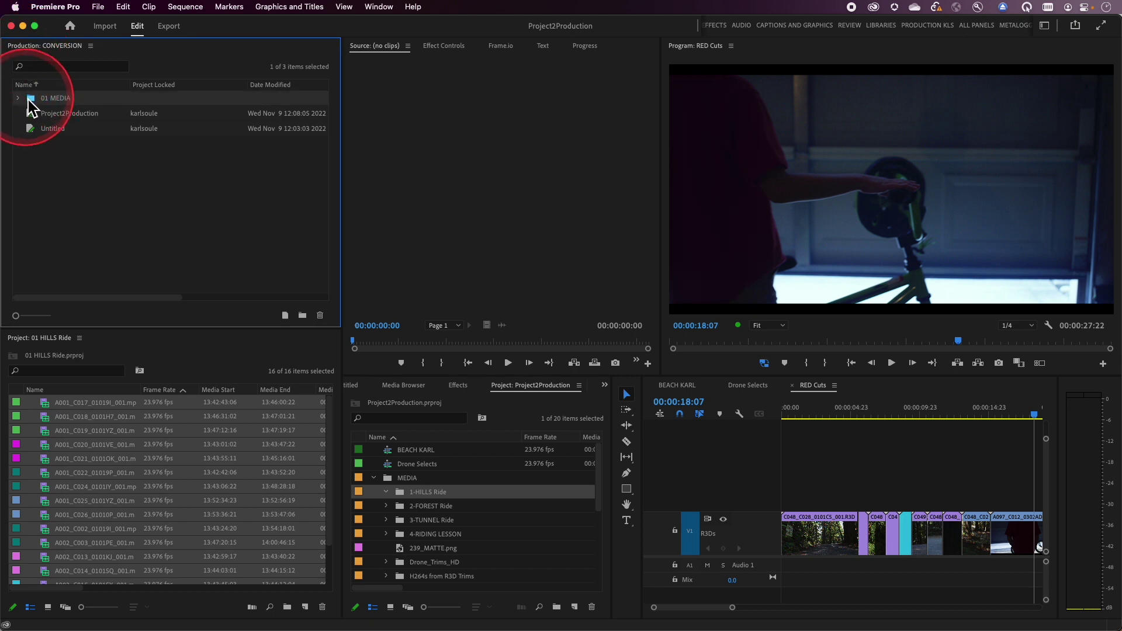
{"action": "left_click", "coordinate": [285, 316]}
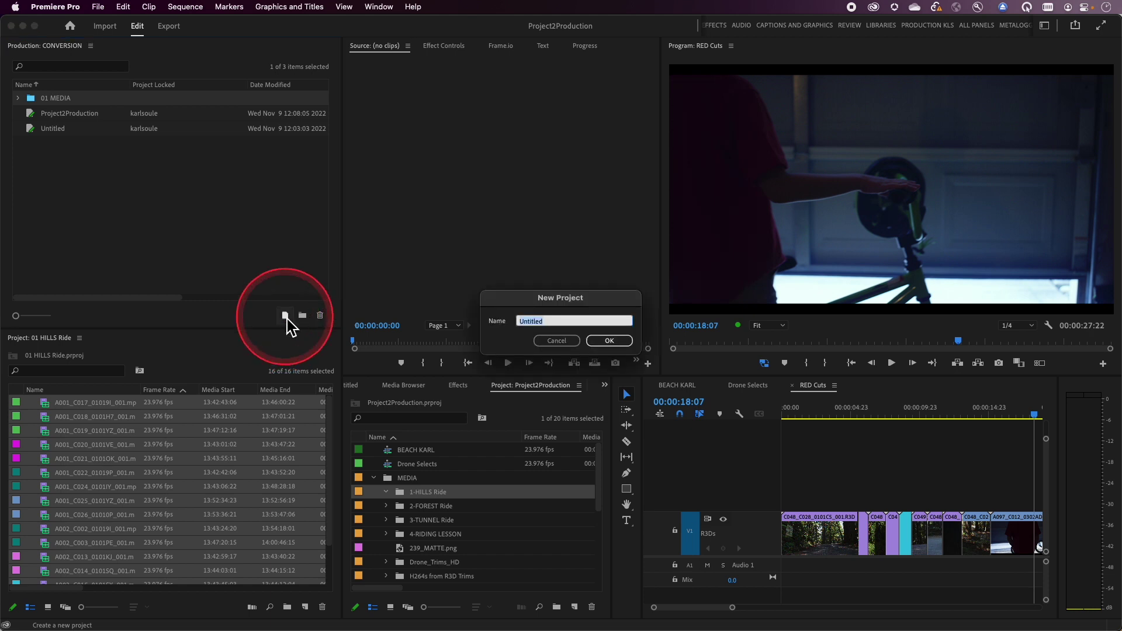
{"action": "type", "text": "02 FOREST Ride"}
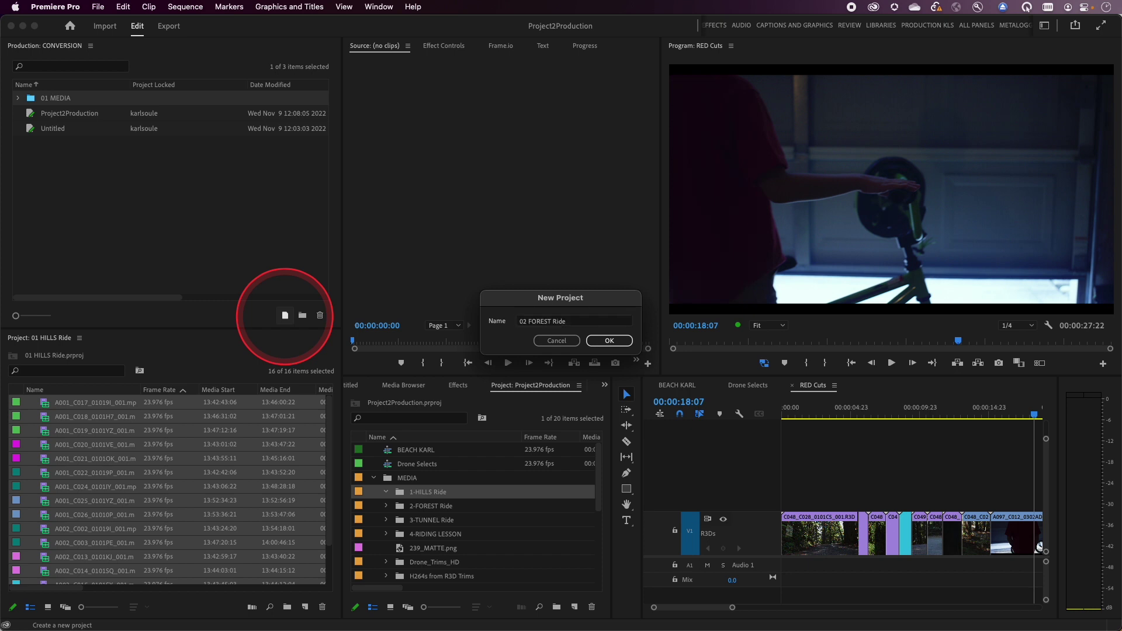
{"action": "key", "text": "Return"}
{"action": "left_click", "coordinate": [19, 99]}
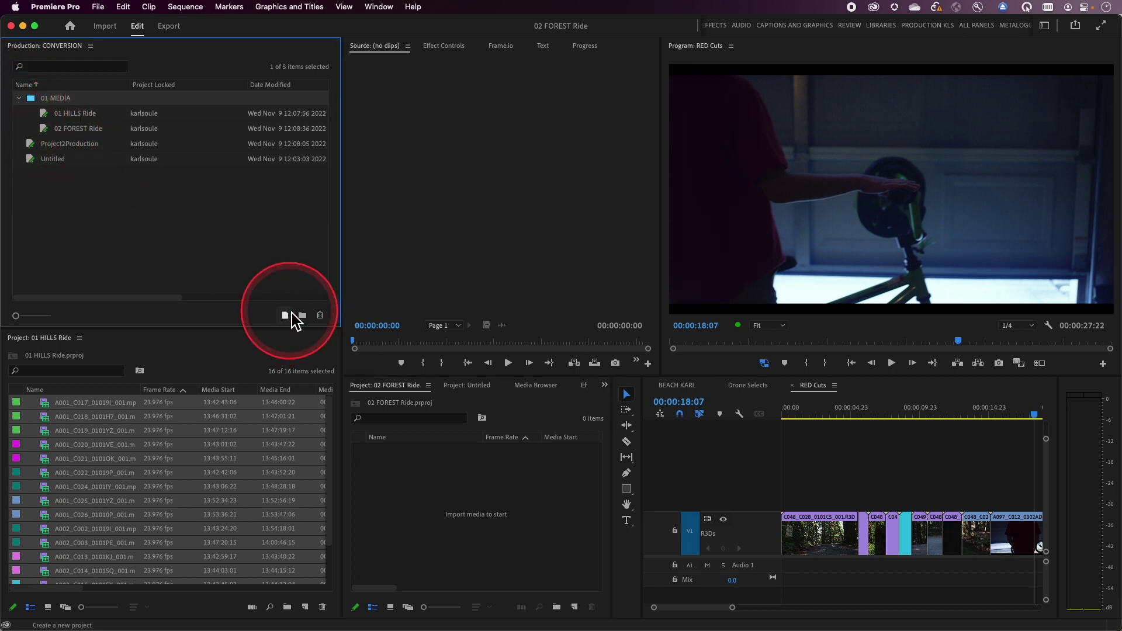
Dock the 02 FOREST Ride project in the same group as the 01 HILLS Ride project and bring it to the front.
{"action": "left_click_drag", "start_coordinate": [397, 390], "coordinate": [153, 447]}
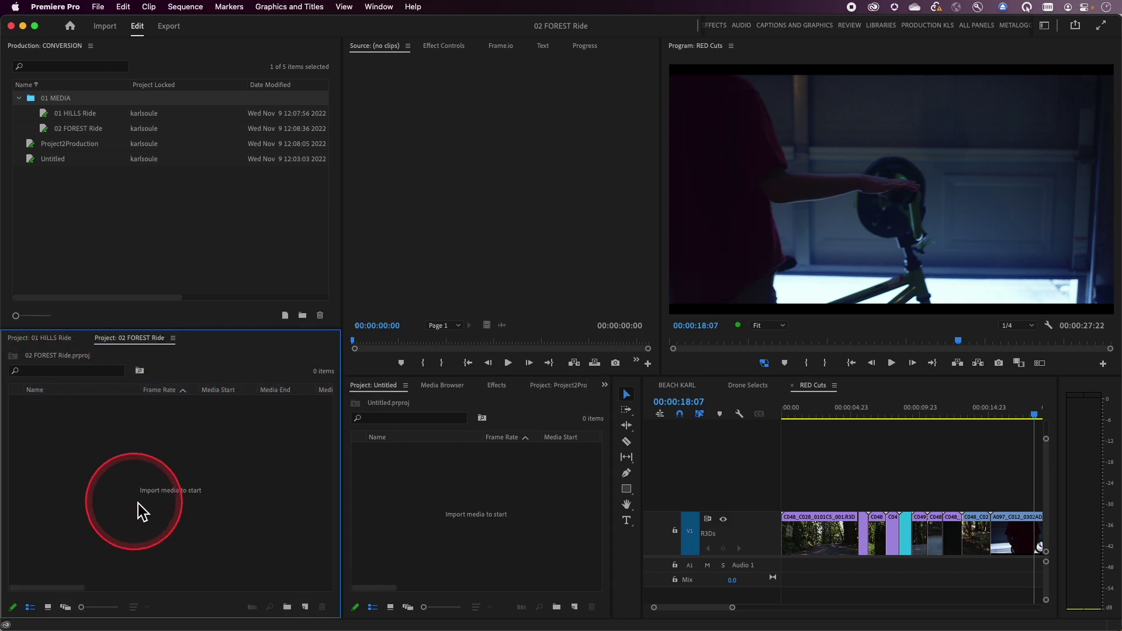
{"action": "left_click", "coordinate": [24, 342]}
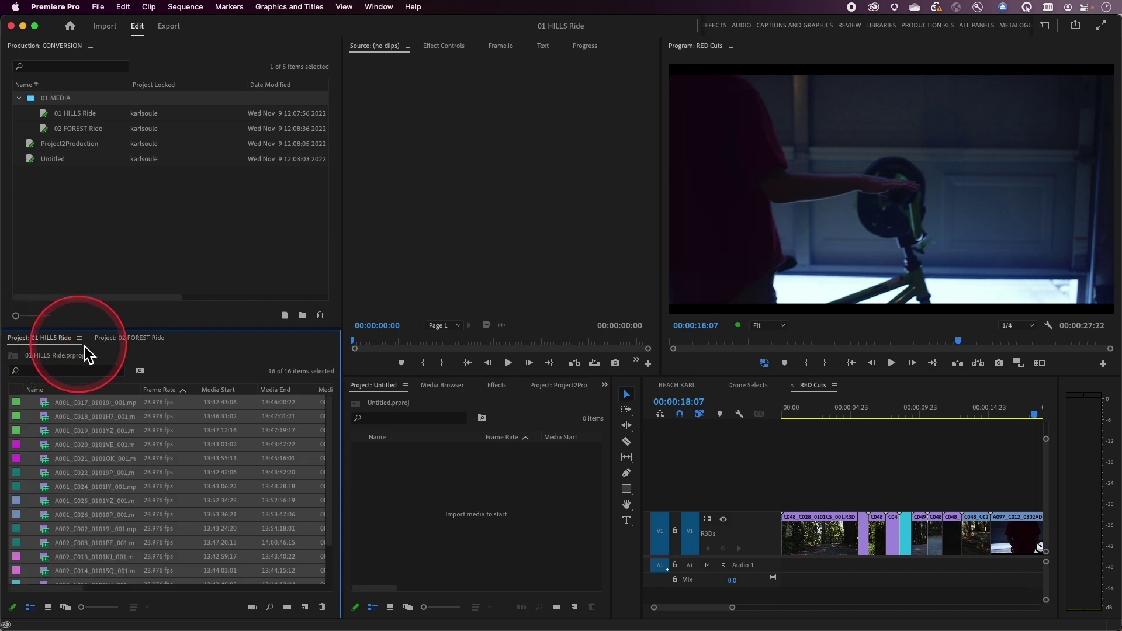
{"action": "left_click", "coordinate": [114, 340]}
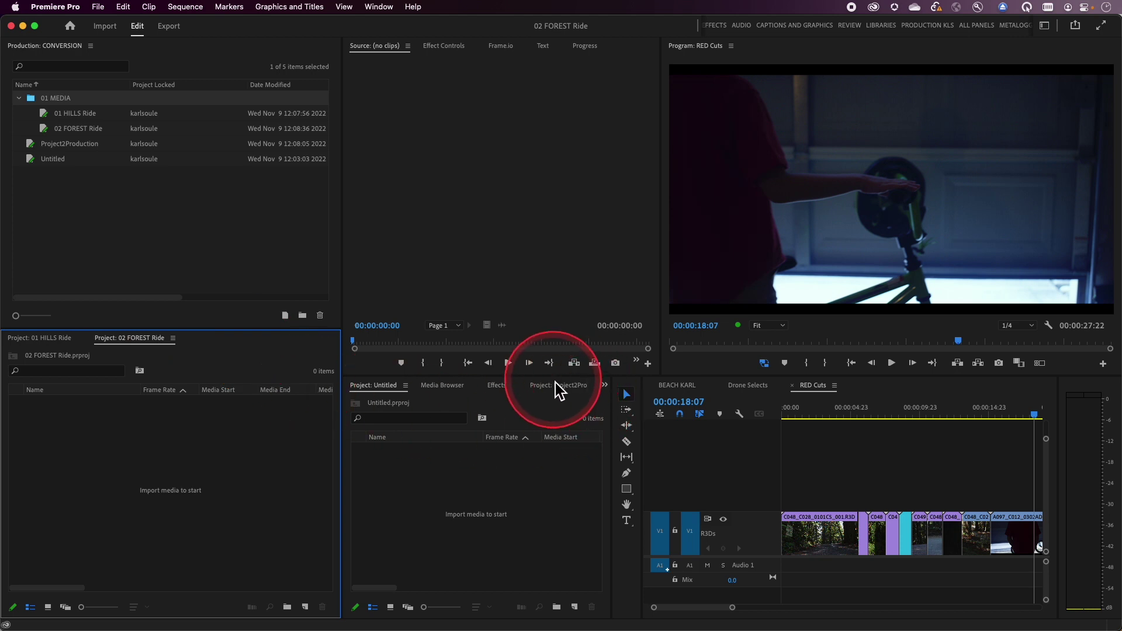
Move all clips from Project2Production's 2-FOREST Ride bin into the 02 FOREST Ride project and save all projects.
{"action": "left_click", "coordinate": [560, 385]}
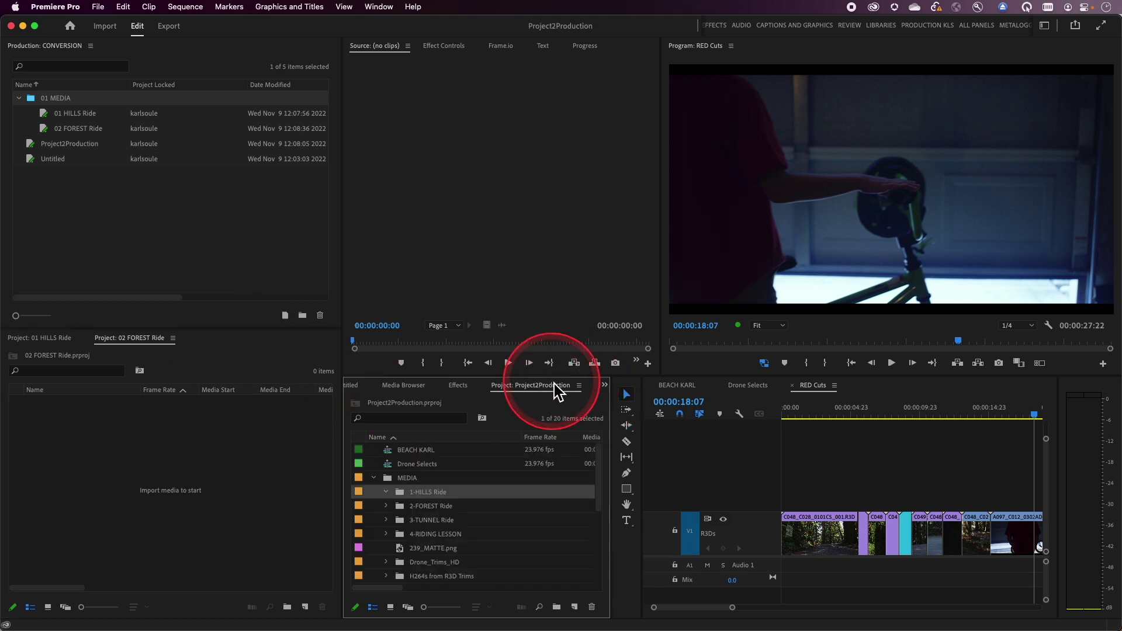
{"action": "left_click", "coordinate": [386, 506]}
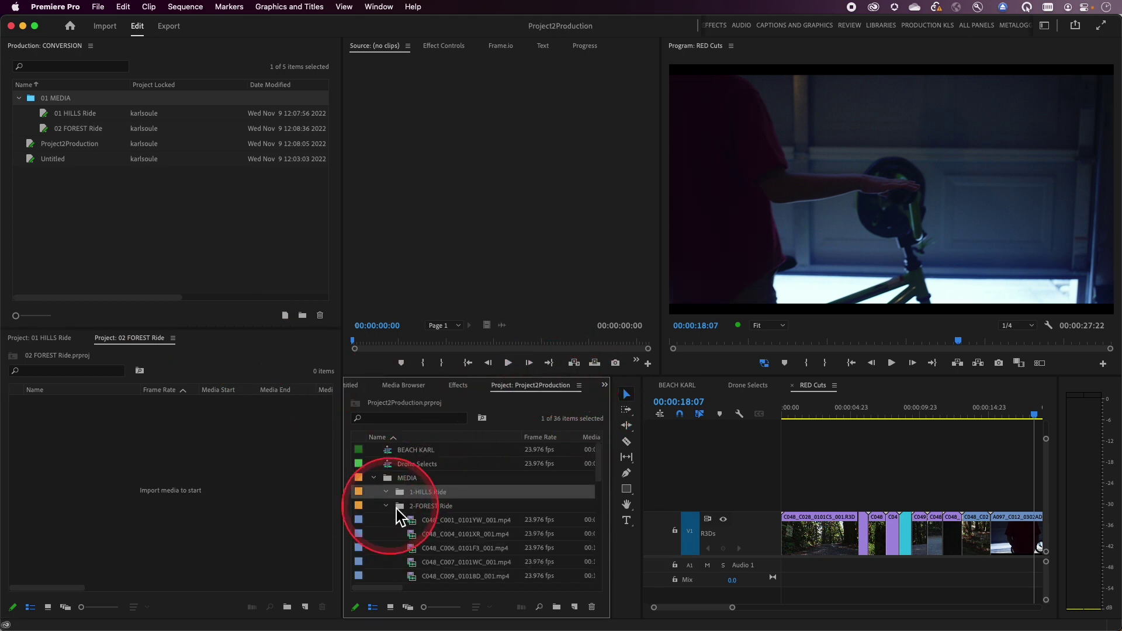
{"action": "left_click", "coordinate": [421, 521]}
{"action": "scroll", "coordinate": [421, 529], "scroll_direction": "down", "scroll_amount": 10}
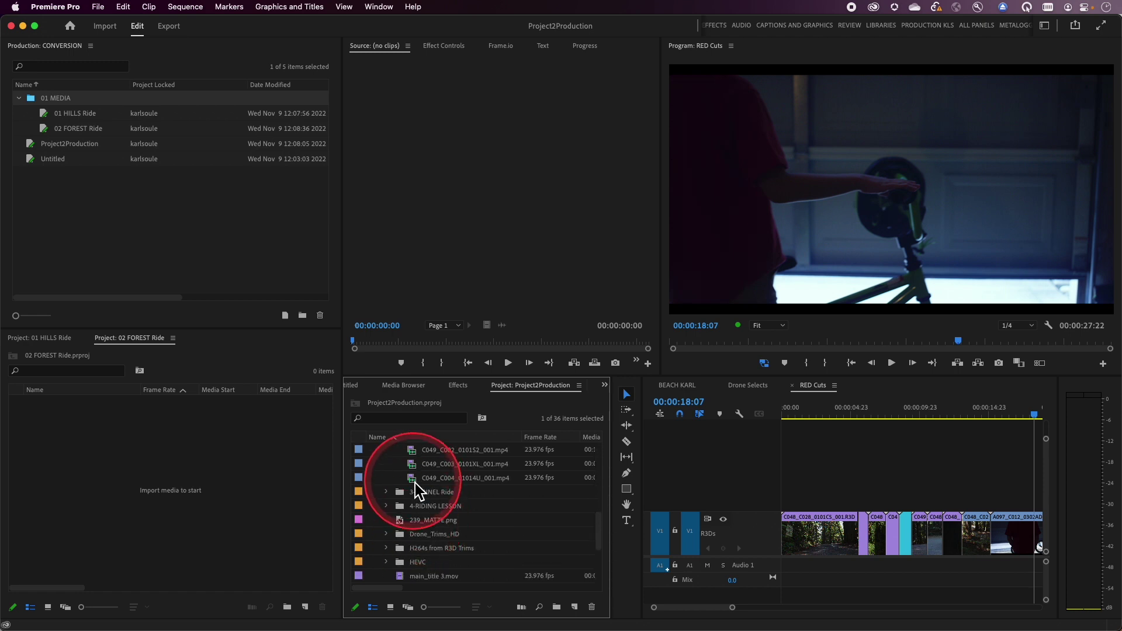
{"action": "left_click", "coordinate": [413, 478], "text": "shift"}
{"action": "left_click_drag", "start_coordinate": [412, 484], "coordinate": [173, 484]}
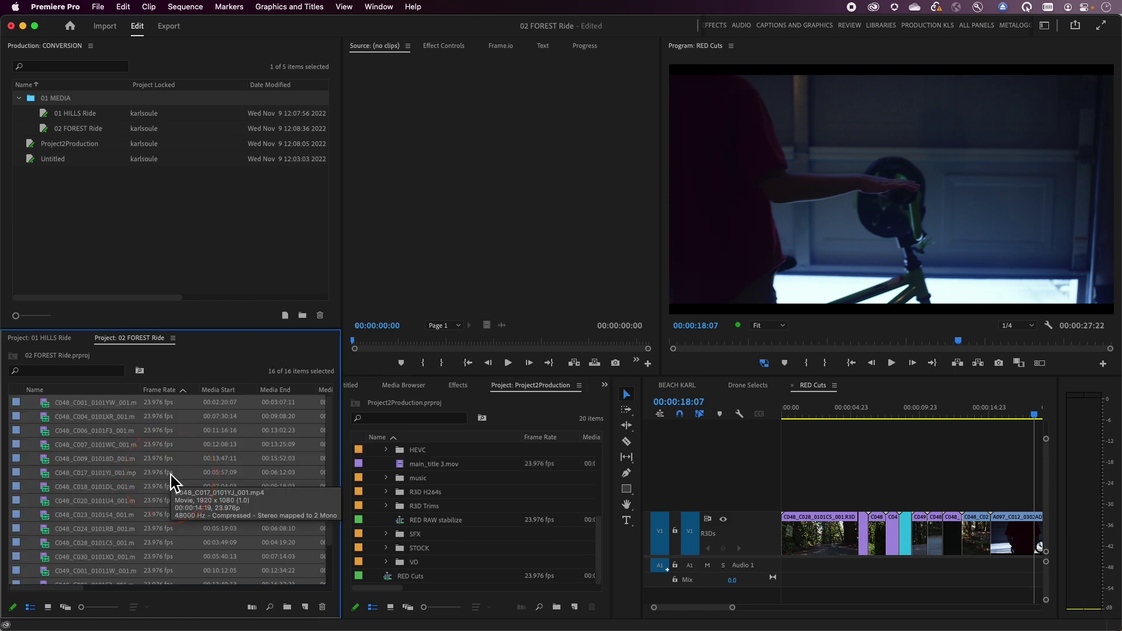
{"action": "left_click", "coordinate": [98, 7]}
{"action": "left_click", "coordinate": [120, 213]}
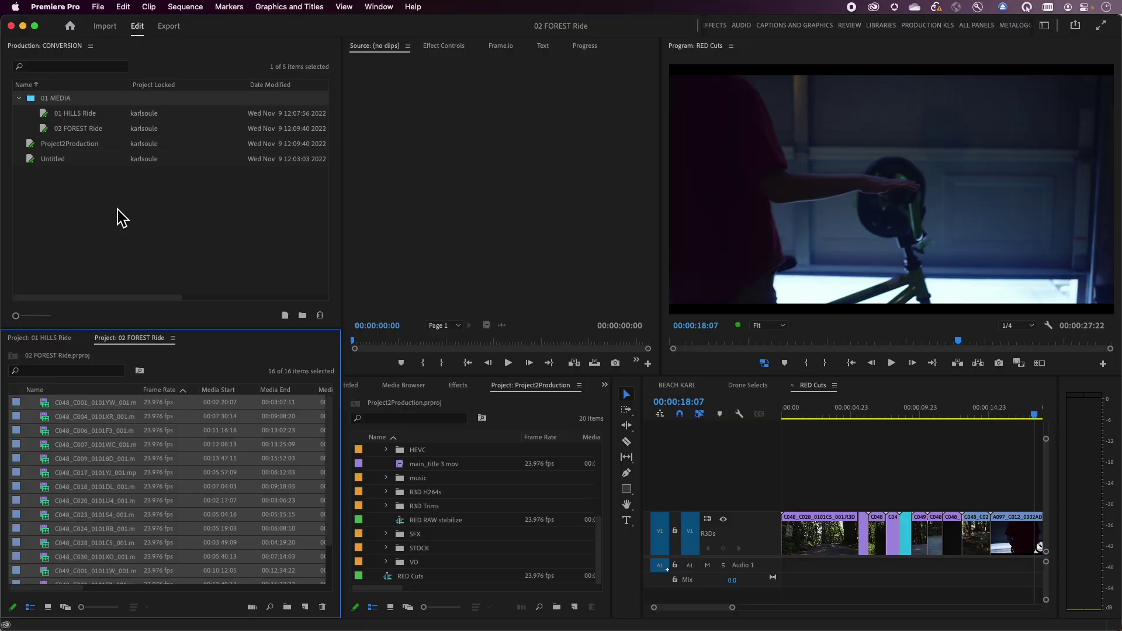
Create a folder named 05 SEQUENCES, move it out of 01 MEDIA to the production's top level, and collapse 01 MEDIA.
{"action": "left_click", "coordinate": [303, 373]}
{"action": "left_click", "coordinate": [303, 317]}
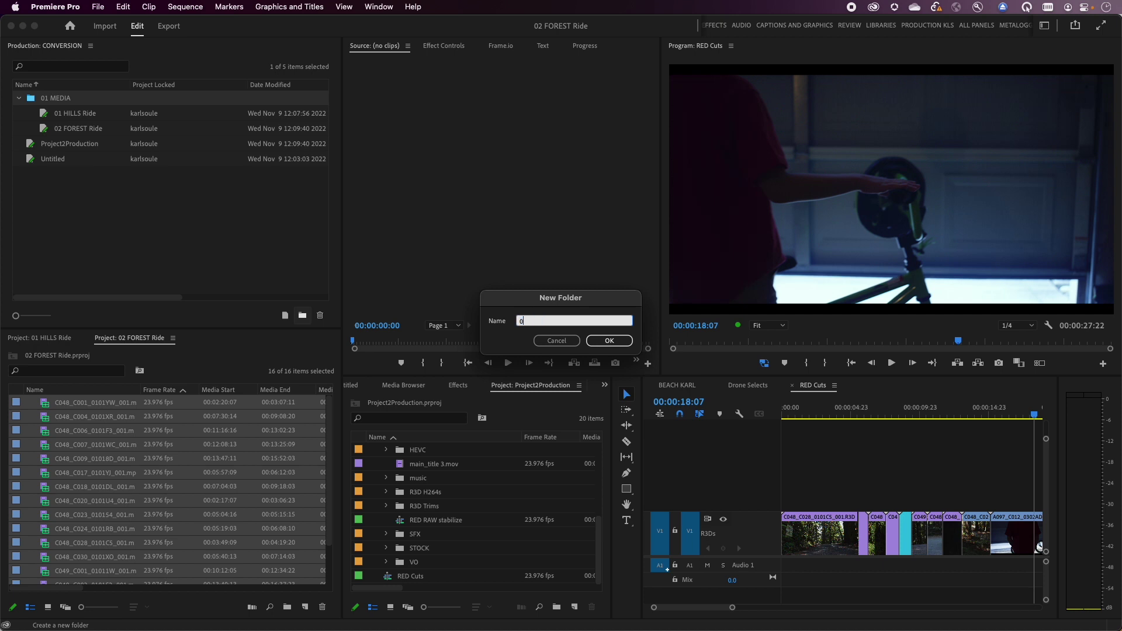
{"action": "type", "text": "05 S"}
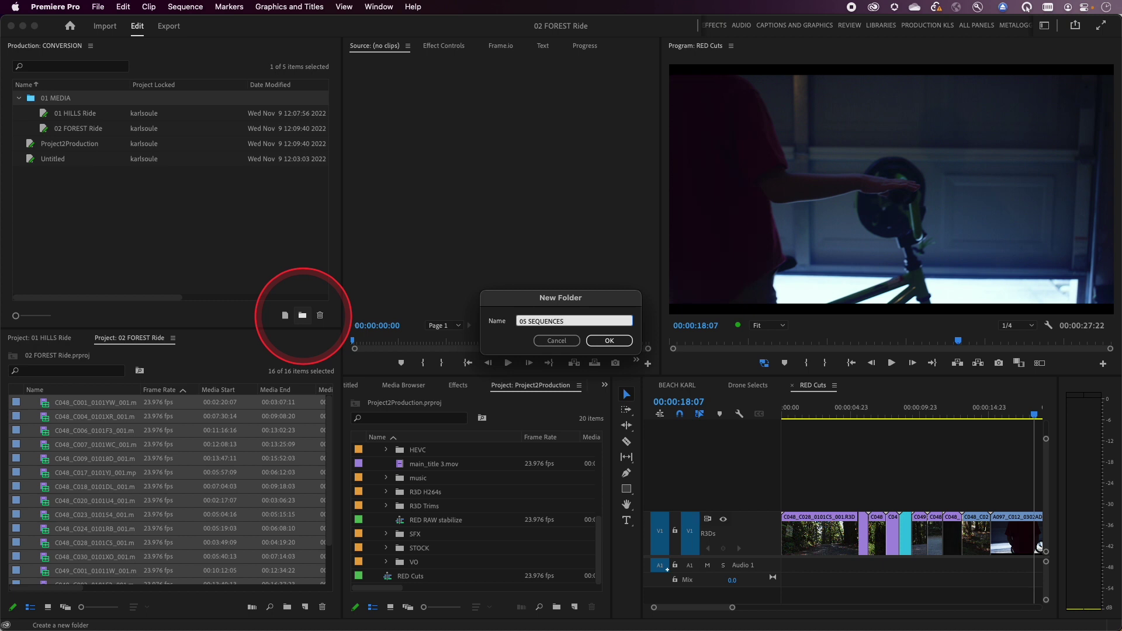
{"action": "type", "text": "EQUENCES"}
{"action": "left_click", "coordinate": [608, 340]}
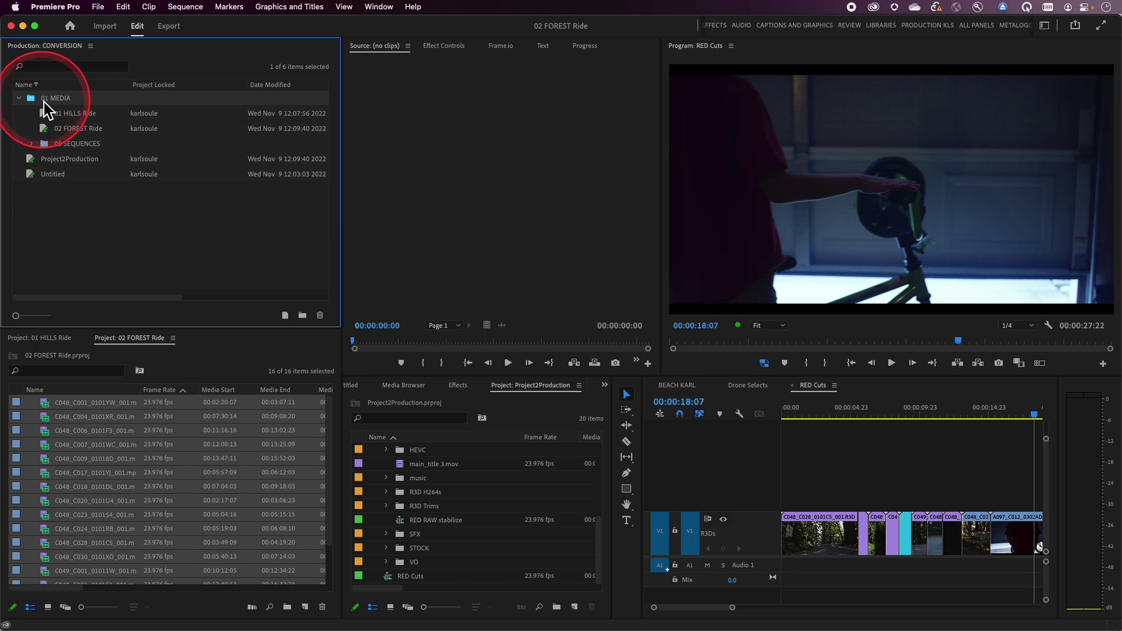
{"action": "left_click_drag", "start_coordinate": [46, 145], "coordinate": [58, 208]}
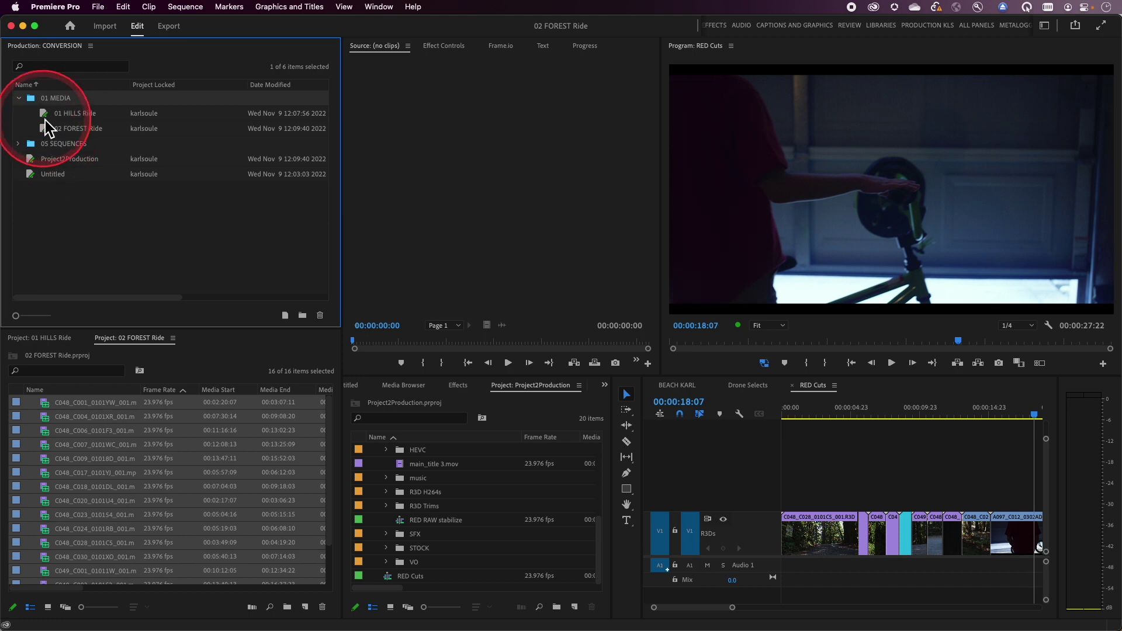
{"action": "left_click", "coordinate": [19, 98]}
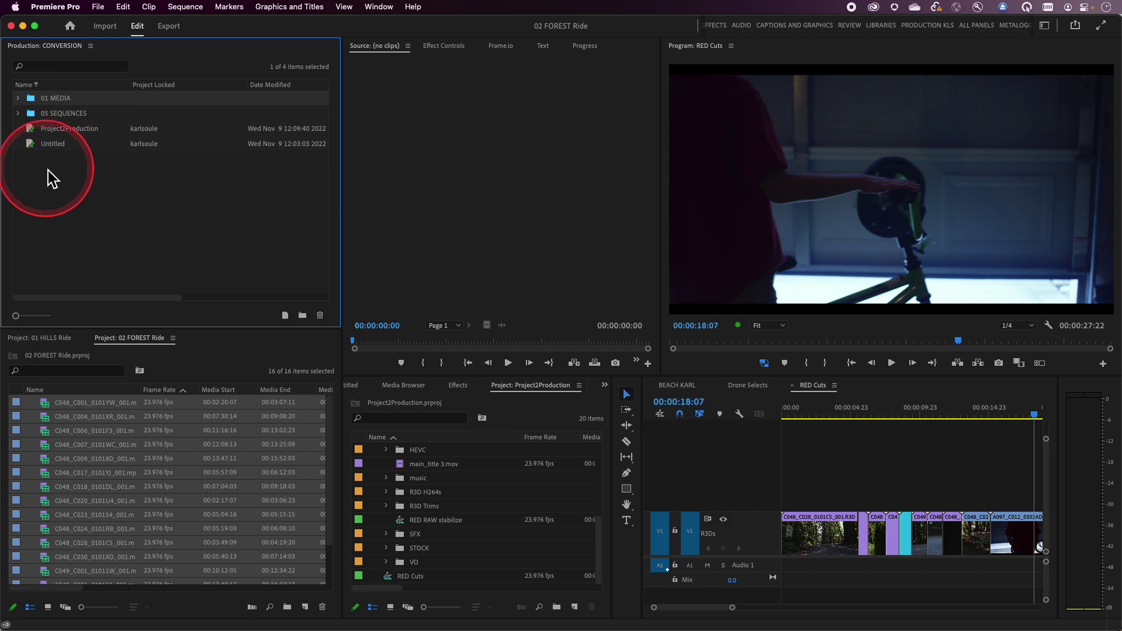
Rename the Untitled project as 50 BEACH KARL and move it into the 05 SEQUENCES folder.
{"action": "left_click", "coordinate": [56, 146]}
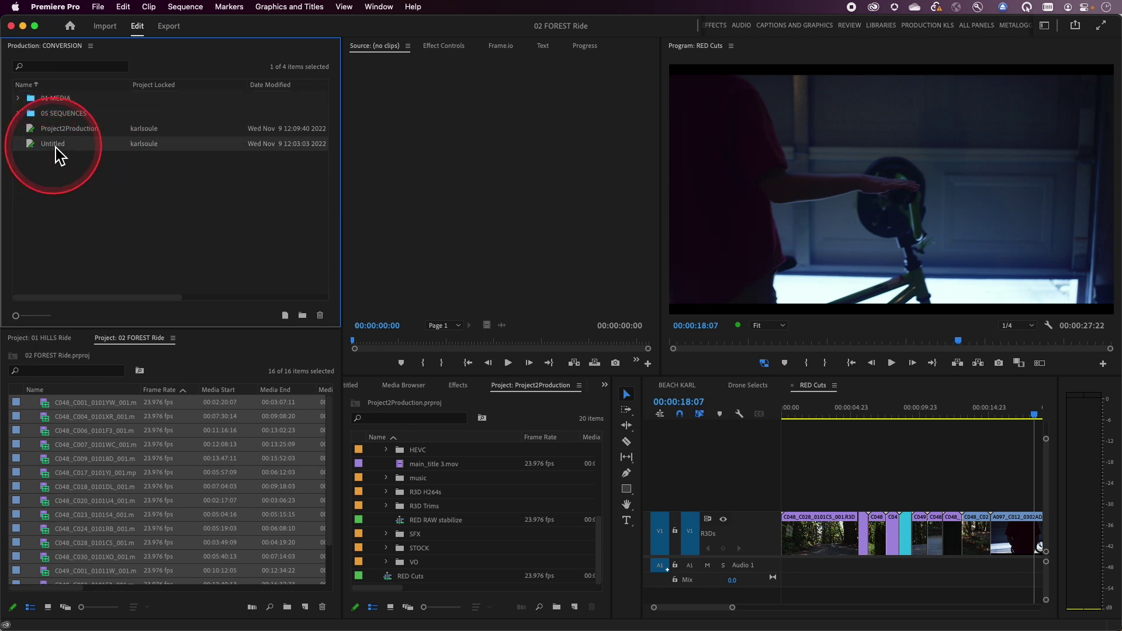
{"action": "right_click", "coordinate": [55, 147]}
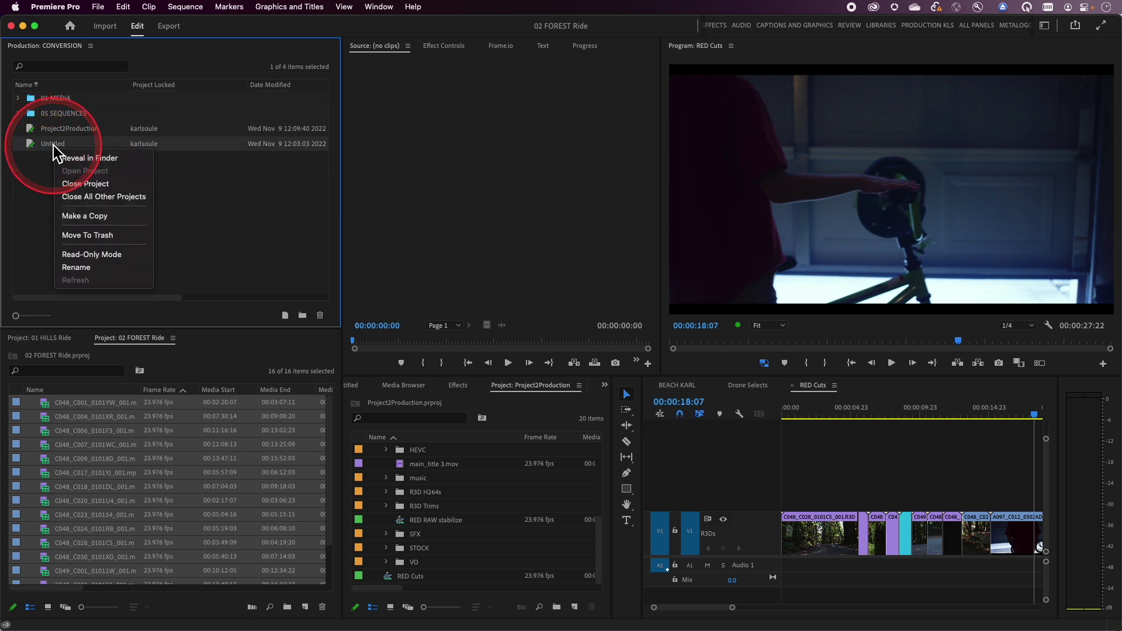
{"action": "left_click", "coordinate": [78, 269]}
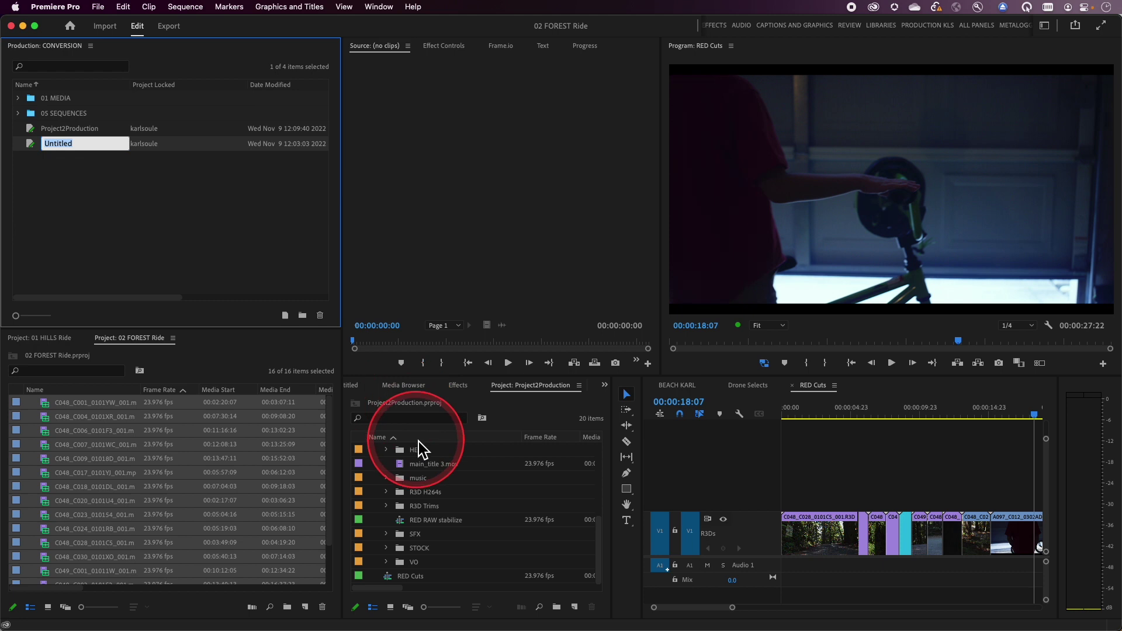
{"action": "scroll", "coordinate": [442, 489], "scroll_direction": "up", "scroll_amount": 5}
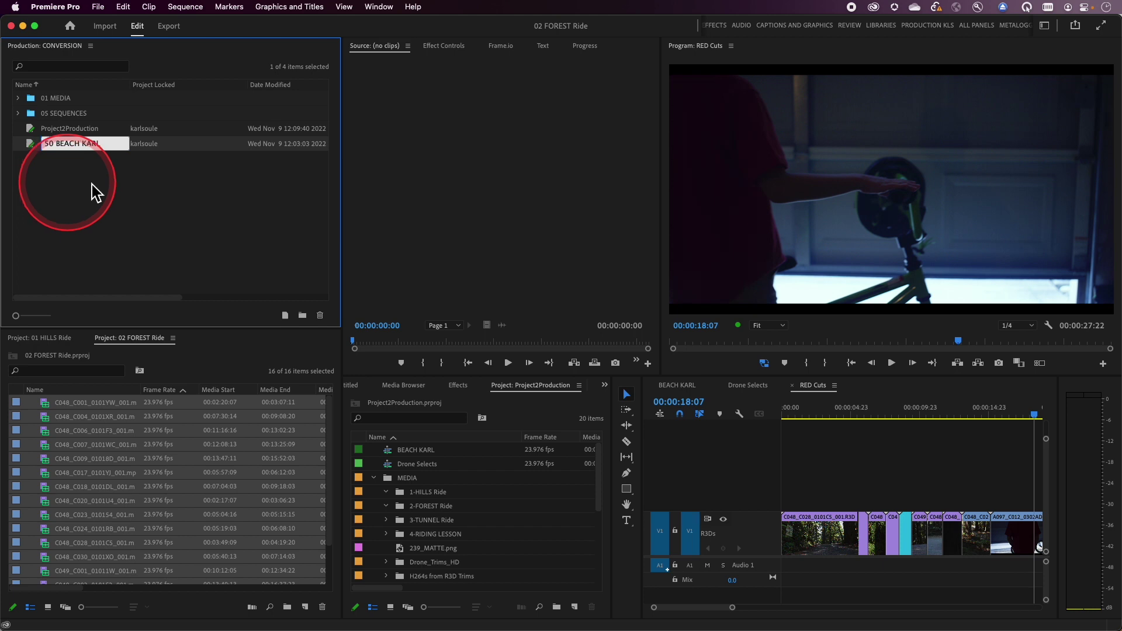
{"action": "key", "text": "Return"}
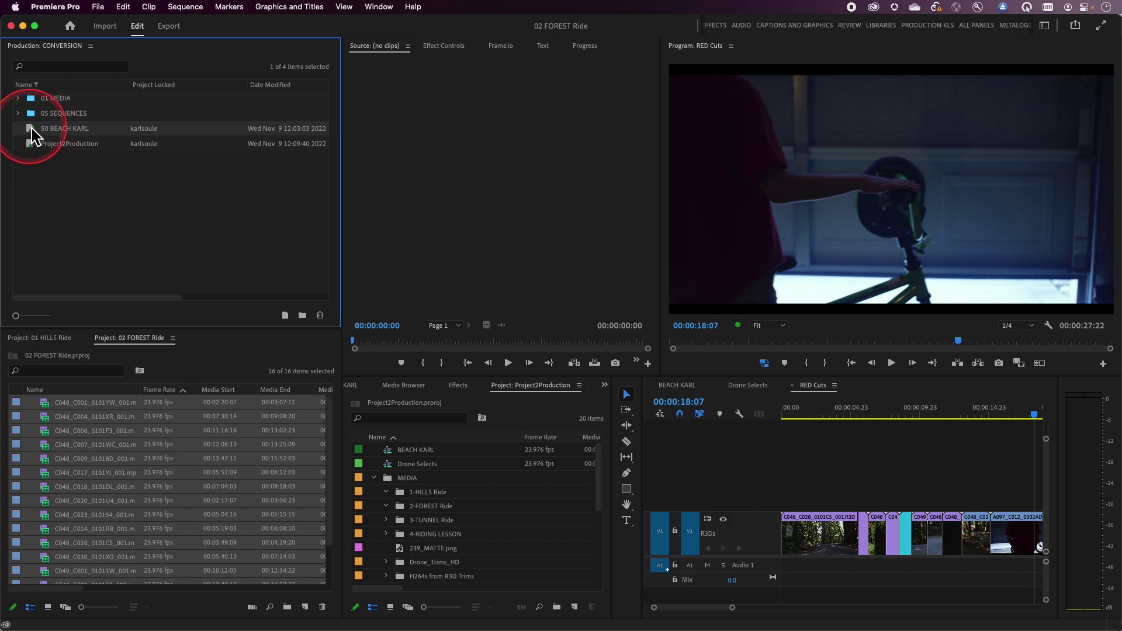
{"action": "left_click_drag", "start_coordinate": [30, 133], "coordinate": [48, 116]}
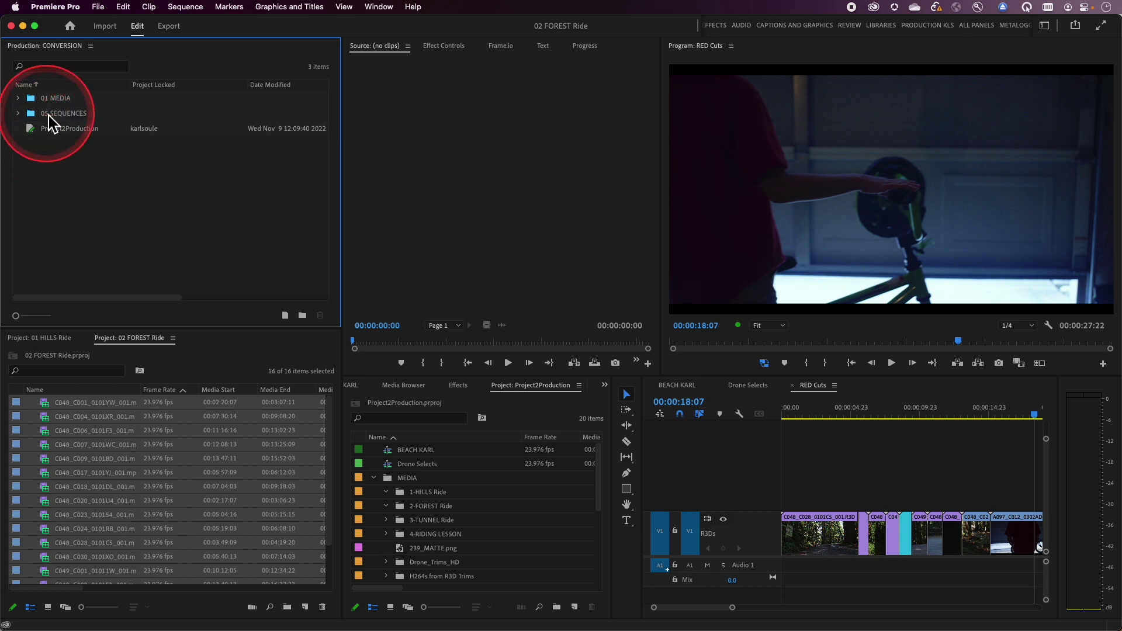
{"action": "left_click", "coordinate": [18, 113]}
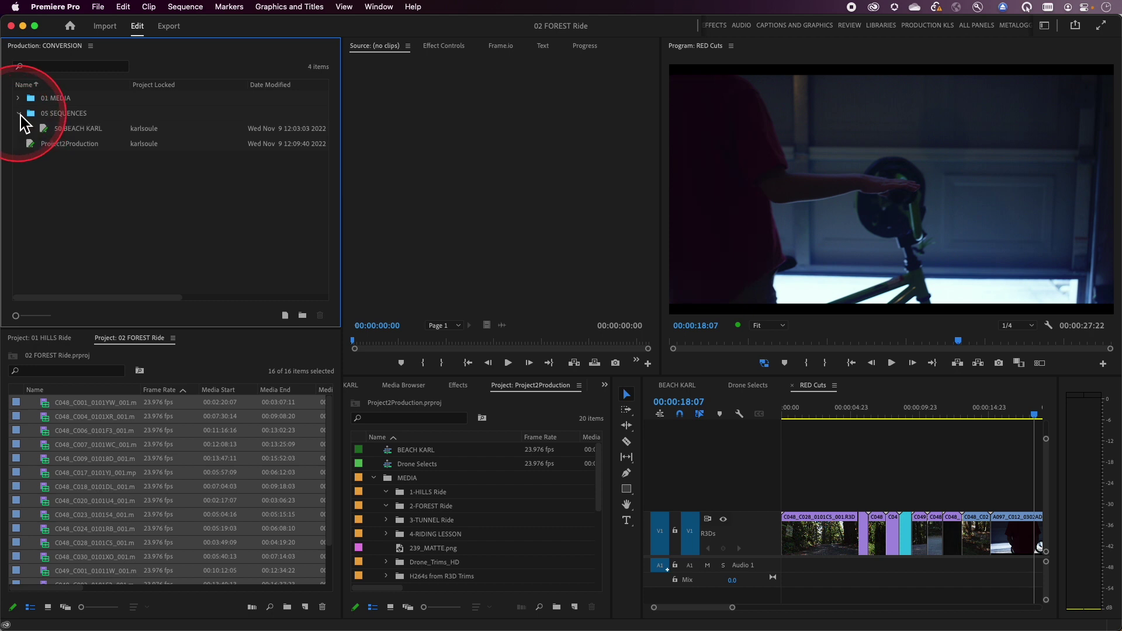
Open the 50 BEACH KARL project and dock it in the same group as the 02 FOREST Ride project.
{"action": "double_click", "coordinate": [48, 128]}
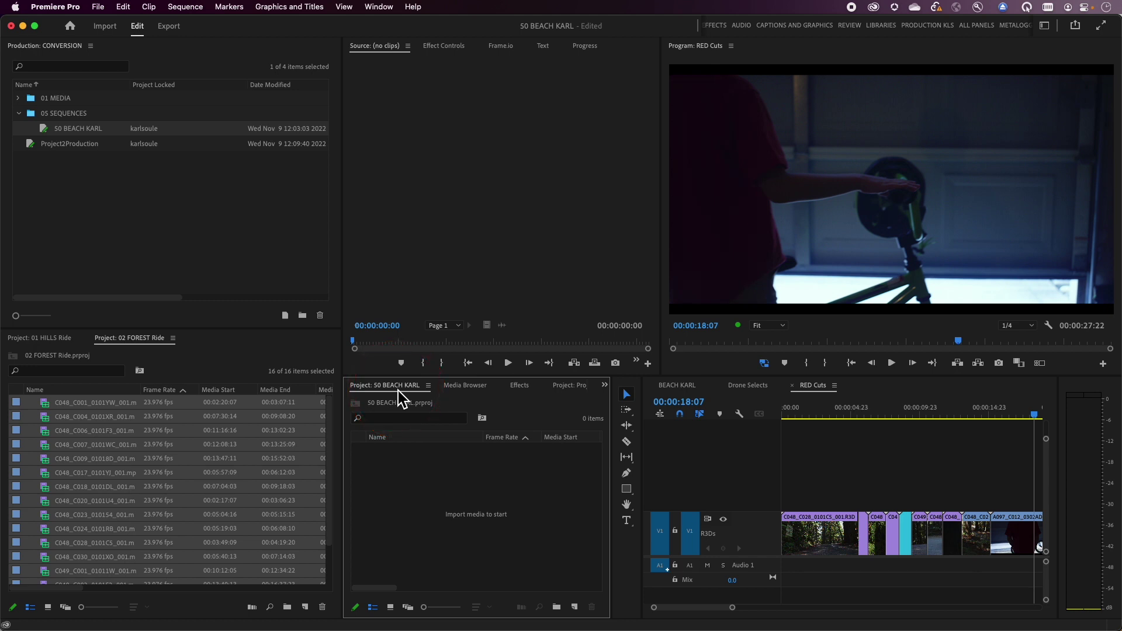
{"action": "left_click_drag", "start_coordinate": [399, 397], "coordinate": [190, 378]}
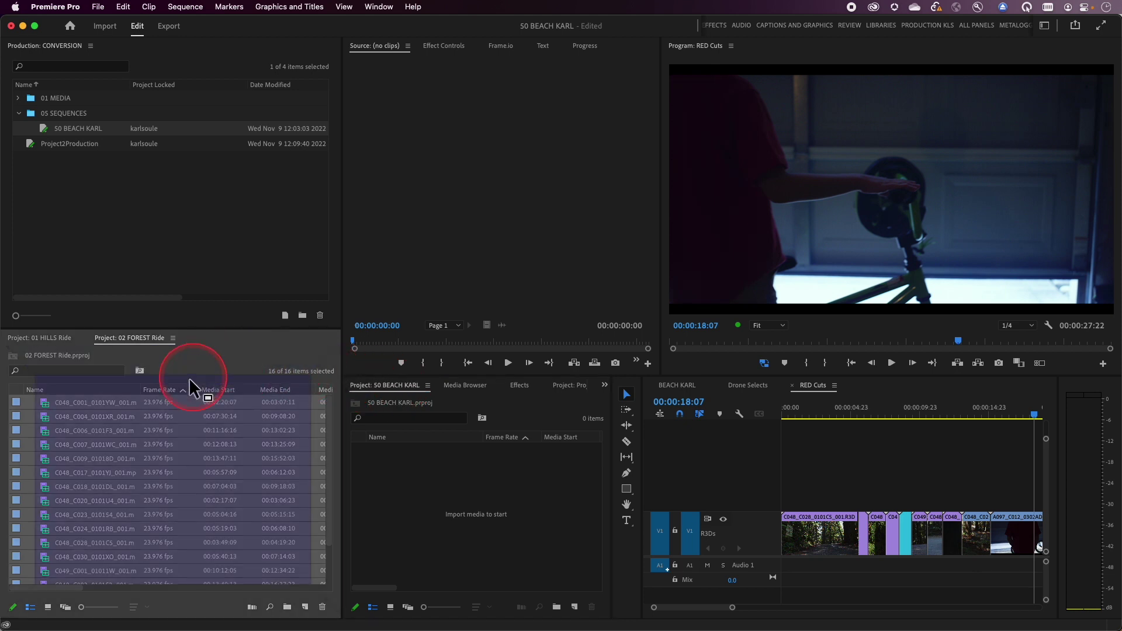
{"action": "left_click_drag", "start_coordinate": [160, 473], "coordinate": [160, 476]}
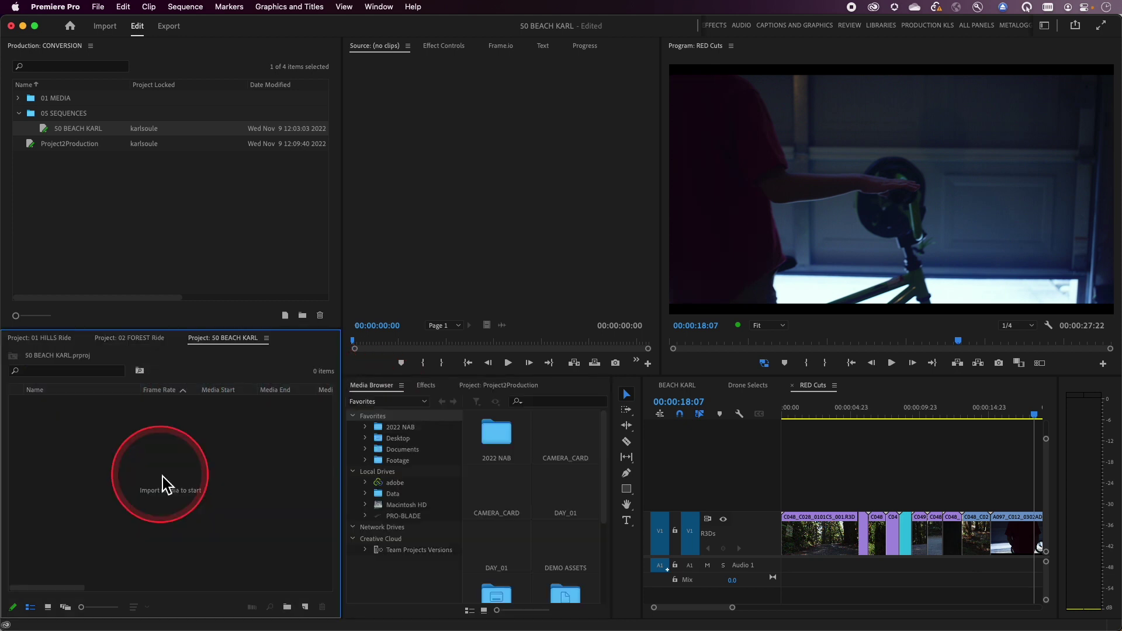
Move the BEACH KARL sequence from Project2Production into the 50 BEACH KARL project and save all projects.
{"action": "left_click", "coordinate": [485, 388]}
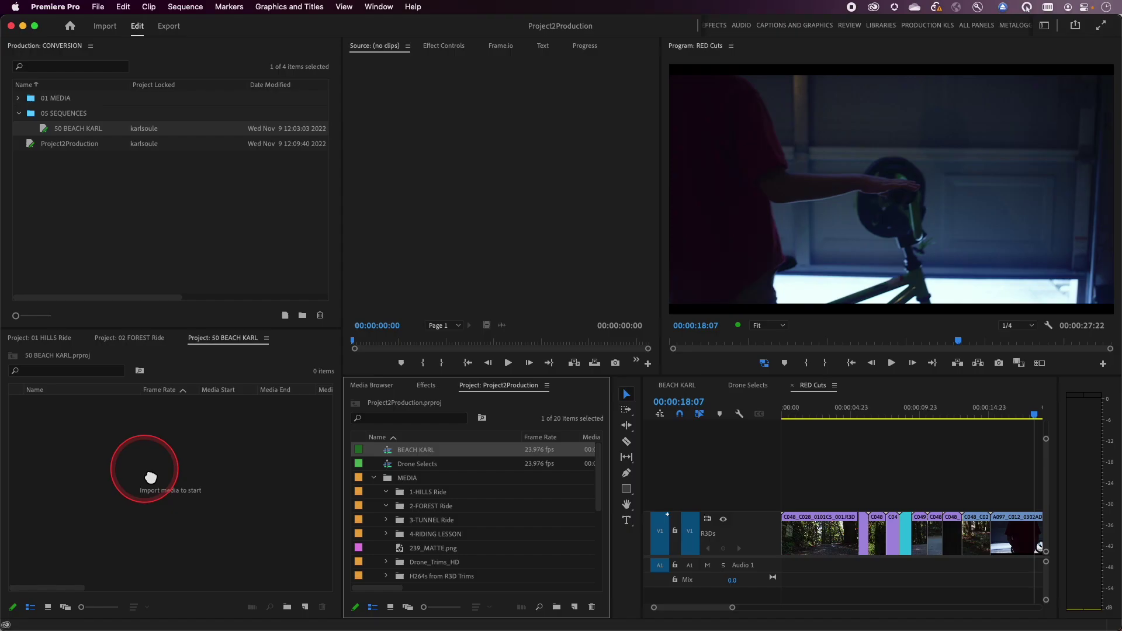
{"action": "left_click_drag", "start_coordinate": [150, 478], "coordinate": [146, 468]}
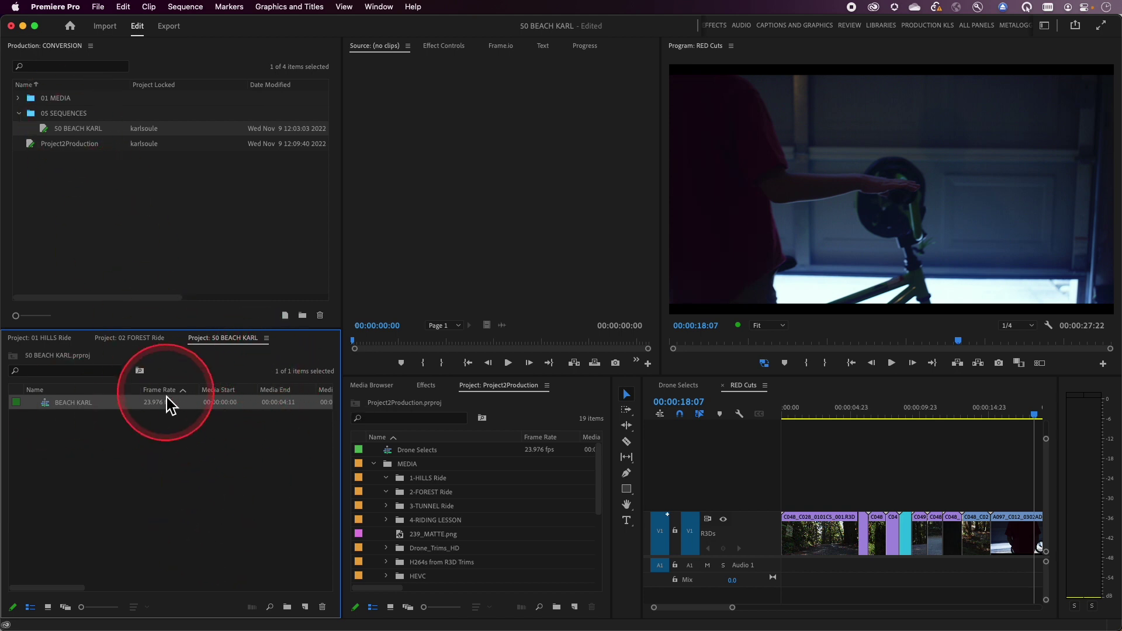
{"action": "left_click", "coordinate": [98, 7]}
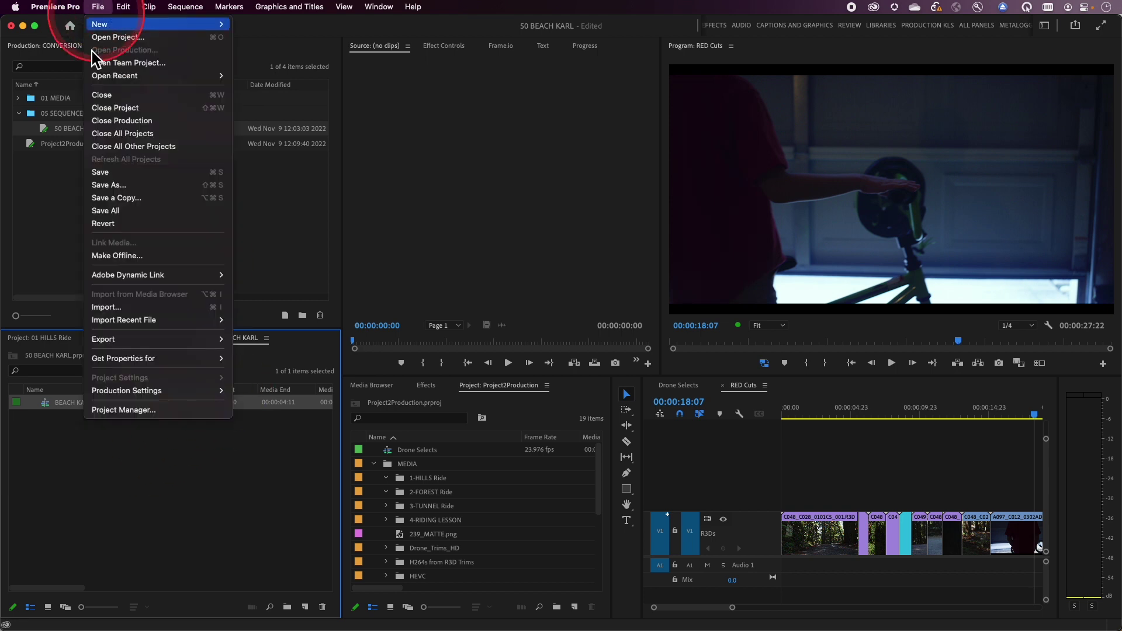
{"action": "left_click", "coordinate": [115, 212]}
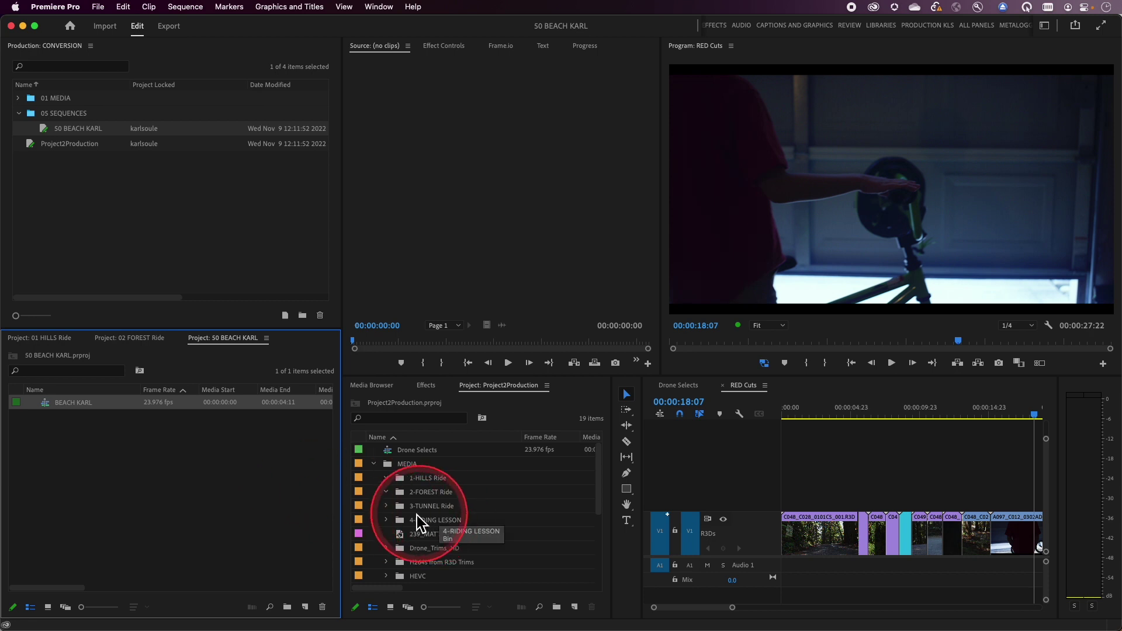
Append the editor's first name to the name of the RED Cuts sequence in Project2Production.
{"action": "left_click", "coordinate": [386, 506]}
{"action": "left_click", "coordinate": [386, 506]}
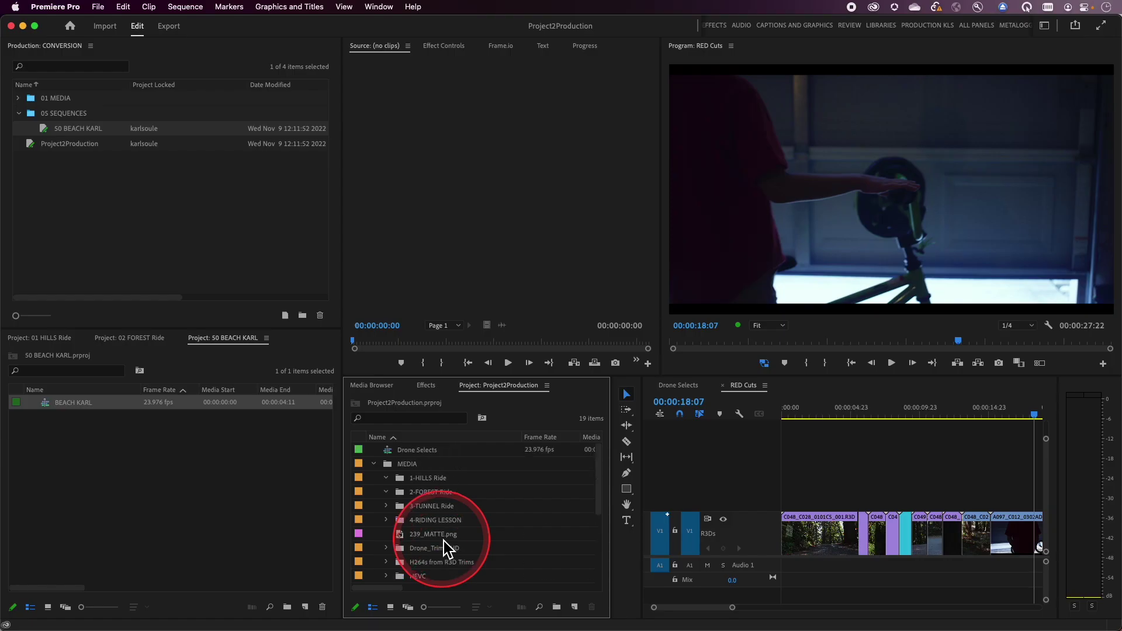
{"action": "scroll", "coordinate": [444, 541], "scroll_direction": "down", "scroll_amount": 5}
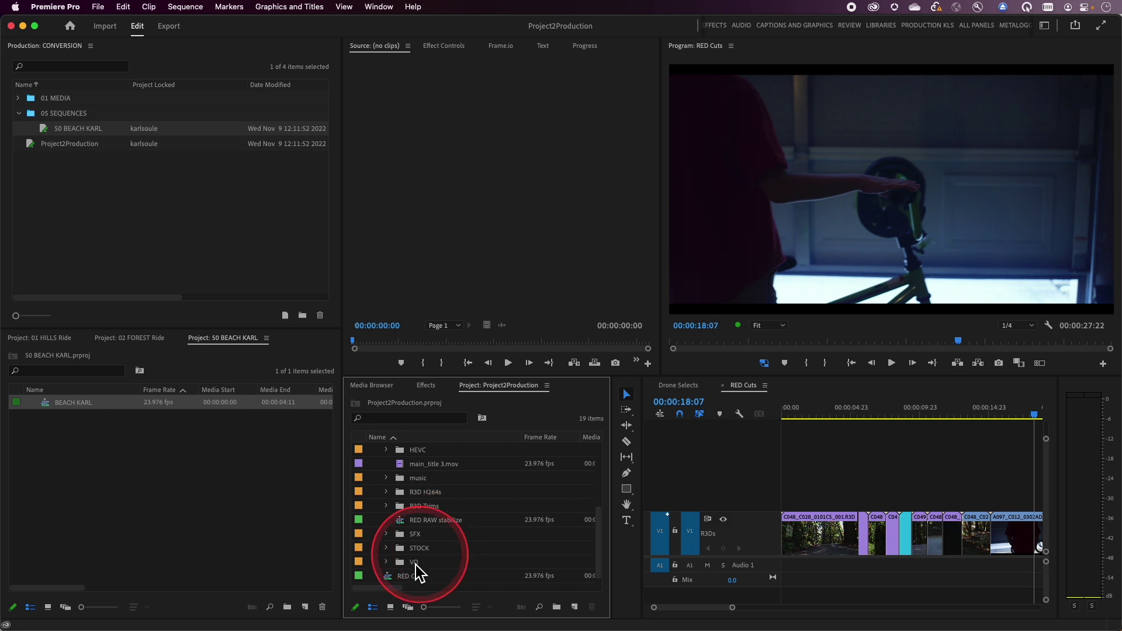
{"action": "left_click", "coordinate": [388, 577]}
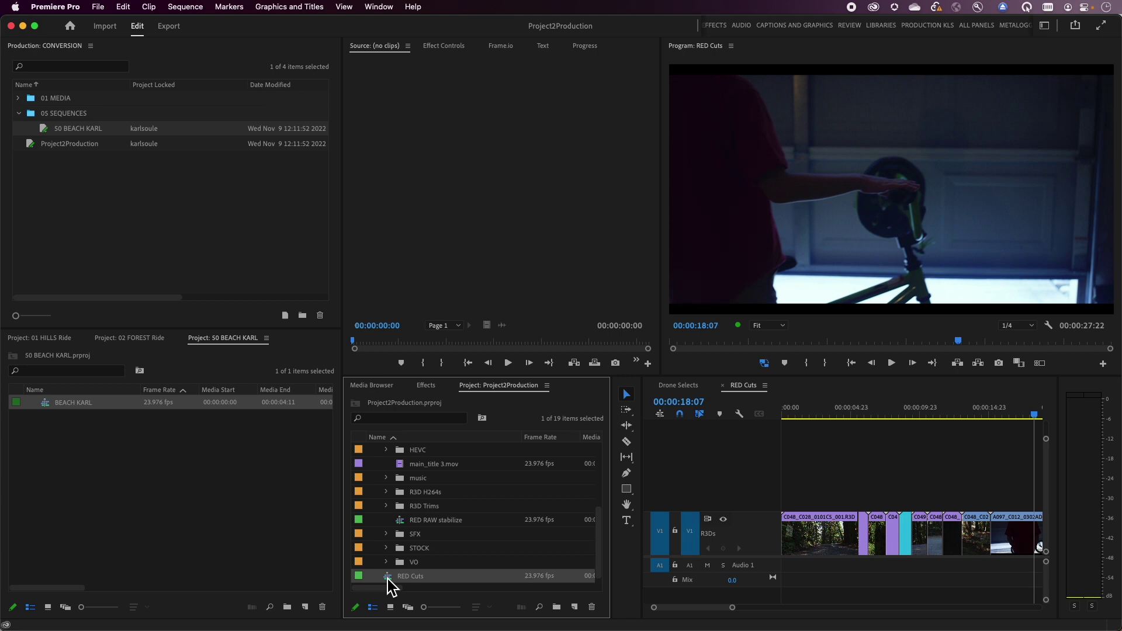
{"action": "left_click", "coordinate": [414, 578]}
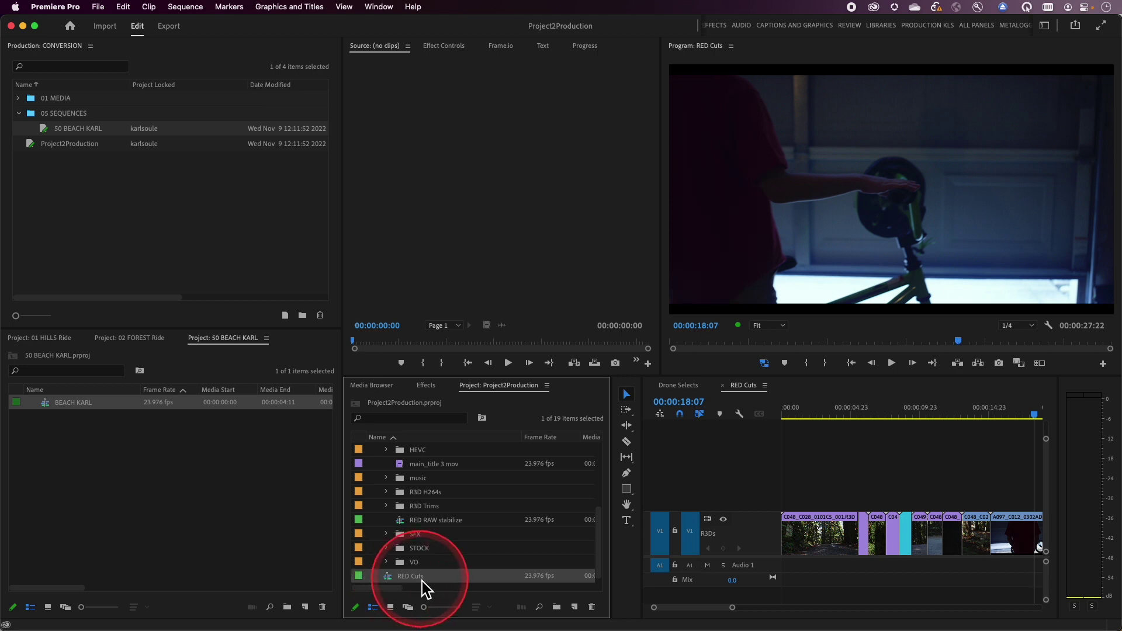
{"action": "left_click", "coordinate": [444, 585]}
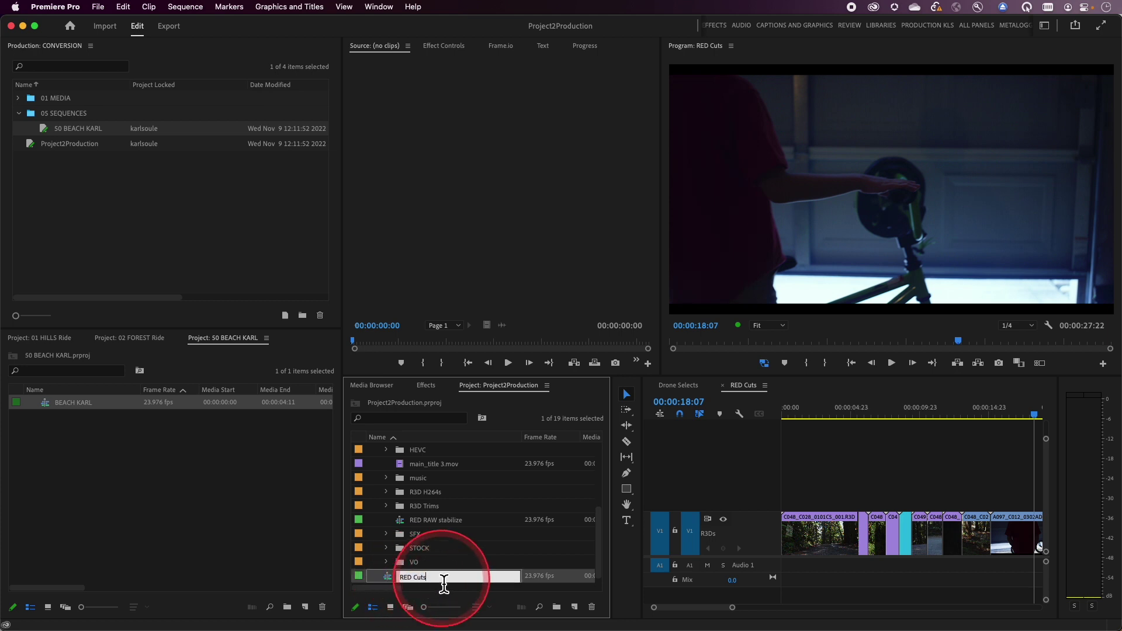
{"action": "type", "text": "Karina"}
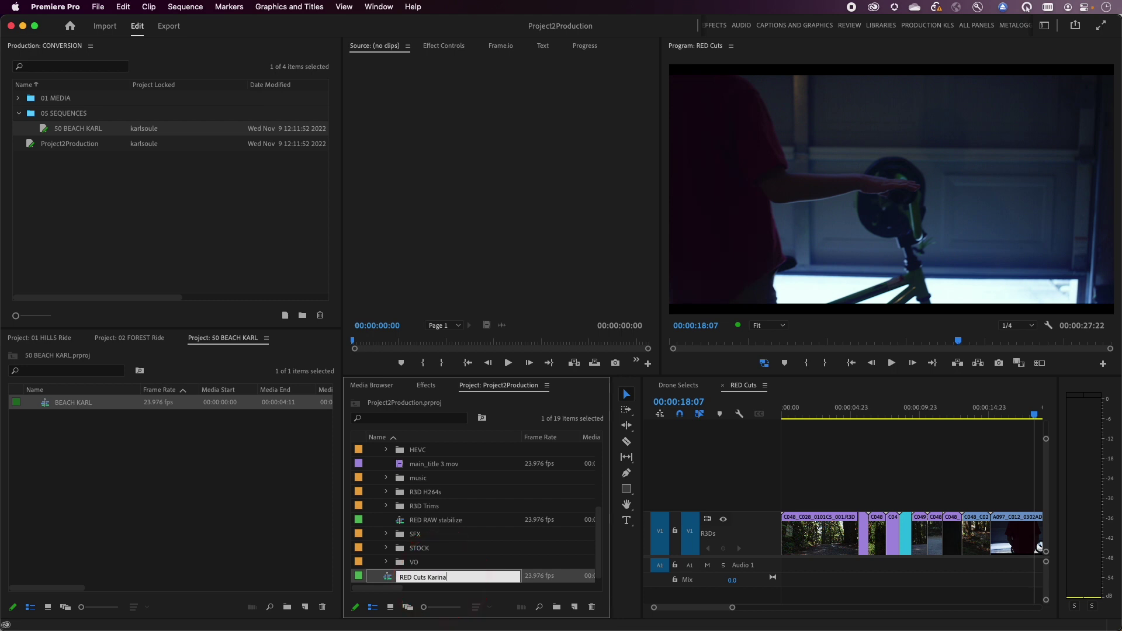
{"action": "key", "text": "Return"}
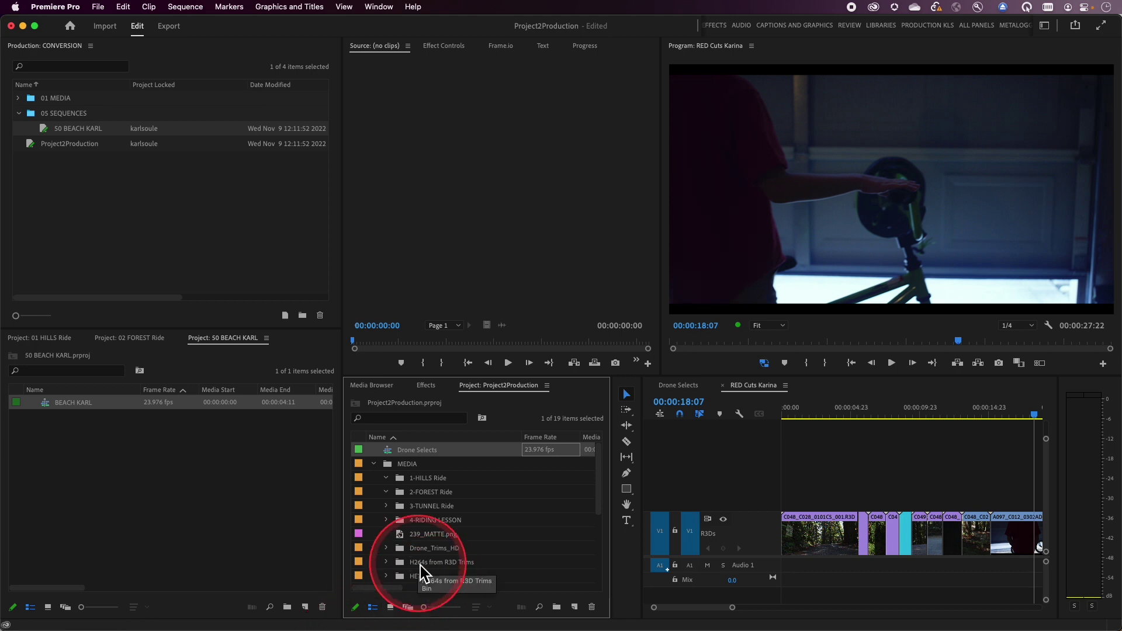
Create a project in the 05 SEQUENCES folder, naming it with the same editor's first name.
{"action": "scroll", "coordinate": [421, 567], "scroll_direction": "down", "scroll_amount": 5}
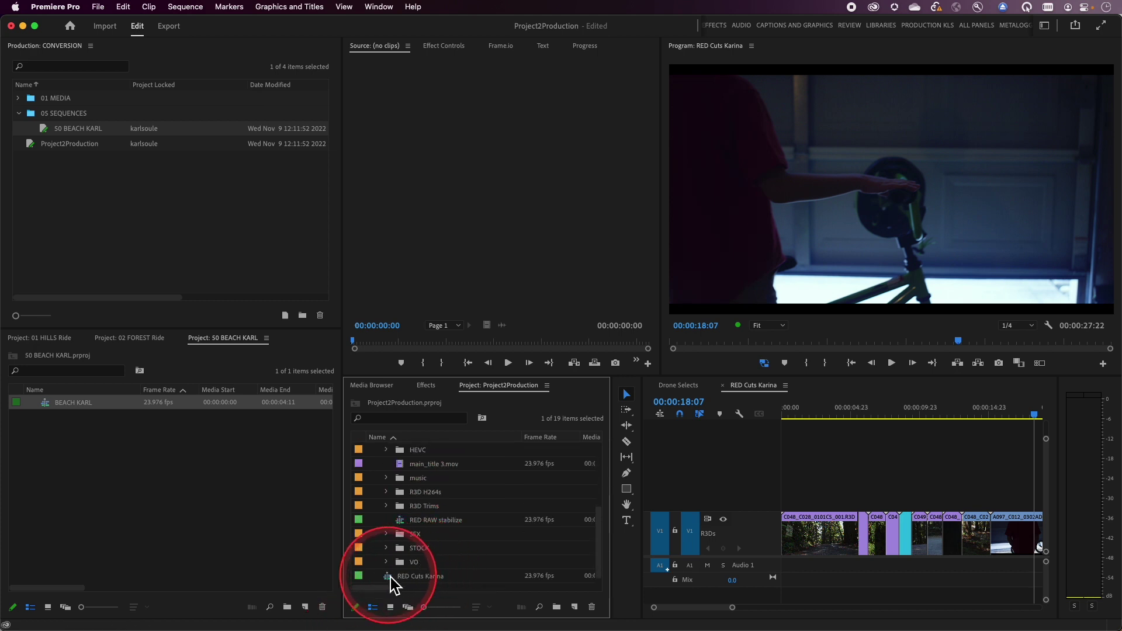
{"action": "left_click_drag", "start_coordinate": [390, 582], "coordinate": [294, 325]}
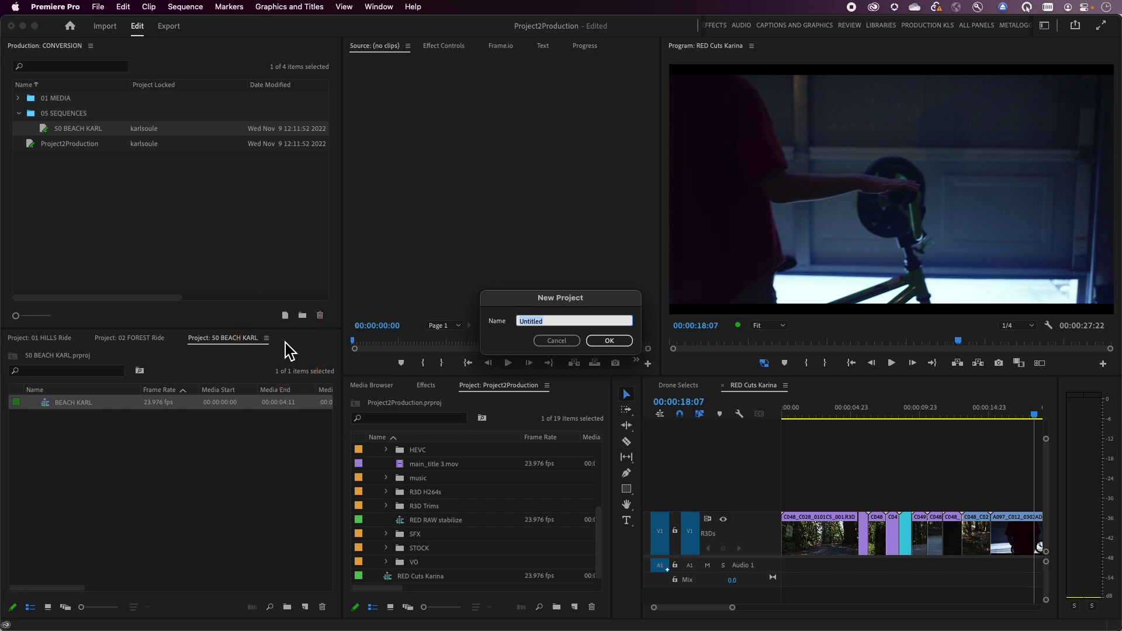
{"action": "left_click", "coordinate": [284, 341]}
{"action": "type", "text": "k"}
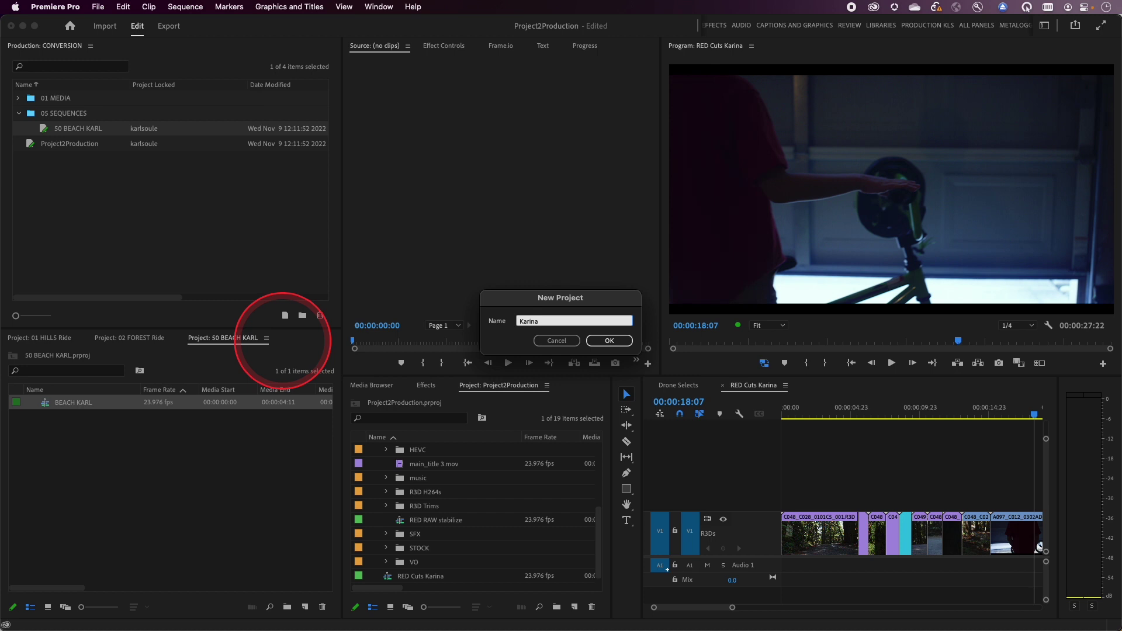
{"action": "key", "text": "Return"}
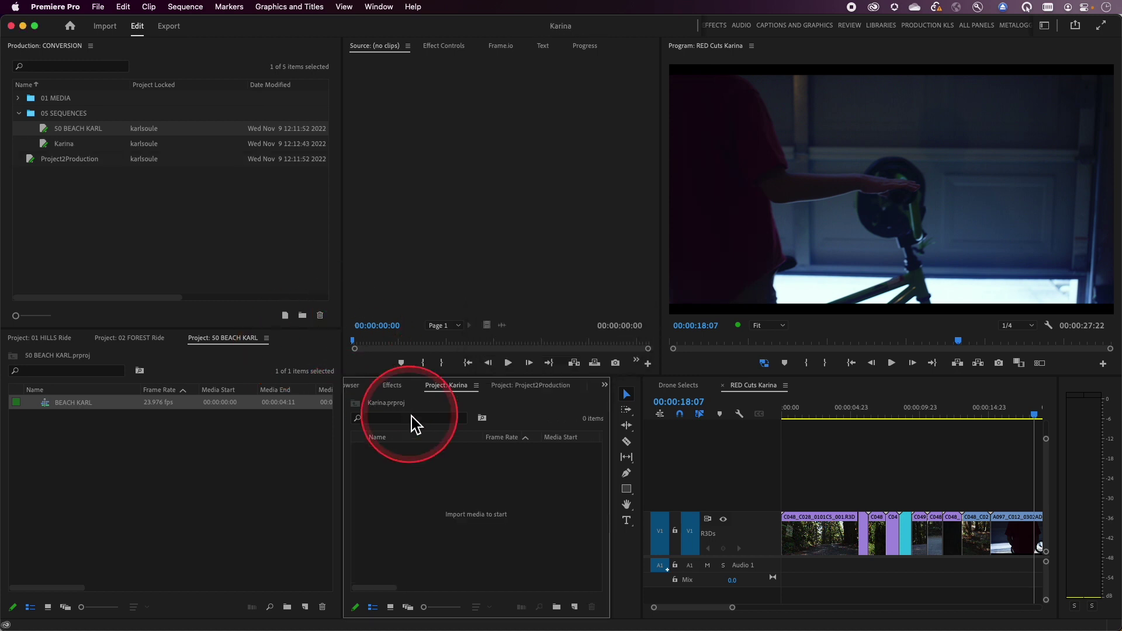
Try to move the renamed RED Cuts sequence straight onto the editor's project in the production's 05 SEQUENCES folder.
{"action": "left_click", "coordinate": [523, 385]}
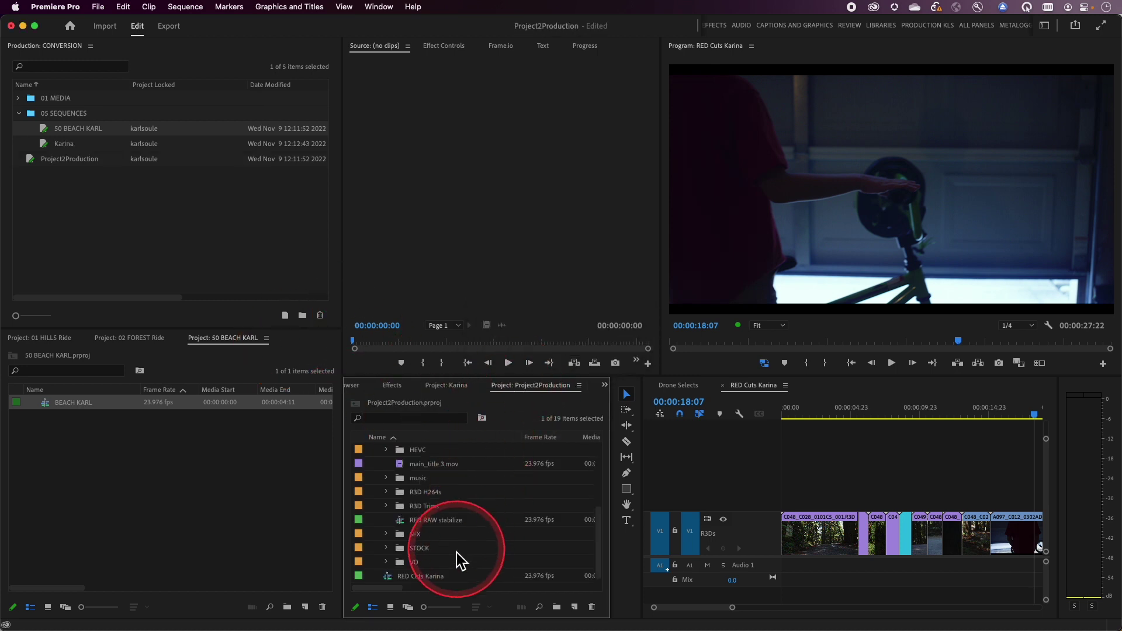
{"action": "left_click", "coordinate": [389, 577]}
{"action": "mouse_move", "coordinate": [390, 582]}
{"action": "left_mouse_down"}
{"action": "mouse_move", "coordinate": [125, 211]}
{"action": "mouse_move", "coordinate": [107, 157]}
{"action": "mouse_move", "coordinate": [123, 199]}
{"action": "mouse_move", "coordinate": [421, 601]}
{"action": "mouse_move", "coordinate": [400, 584]}
{"action": "left_mouse_up"}
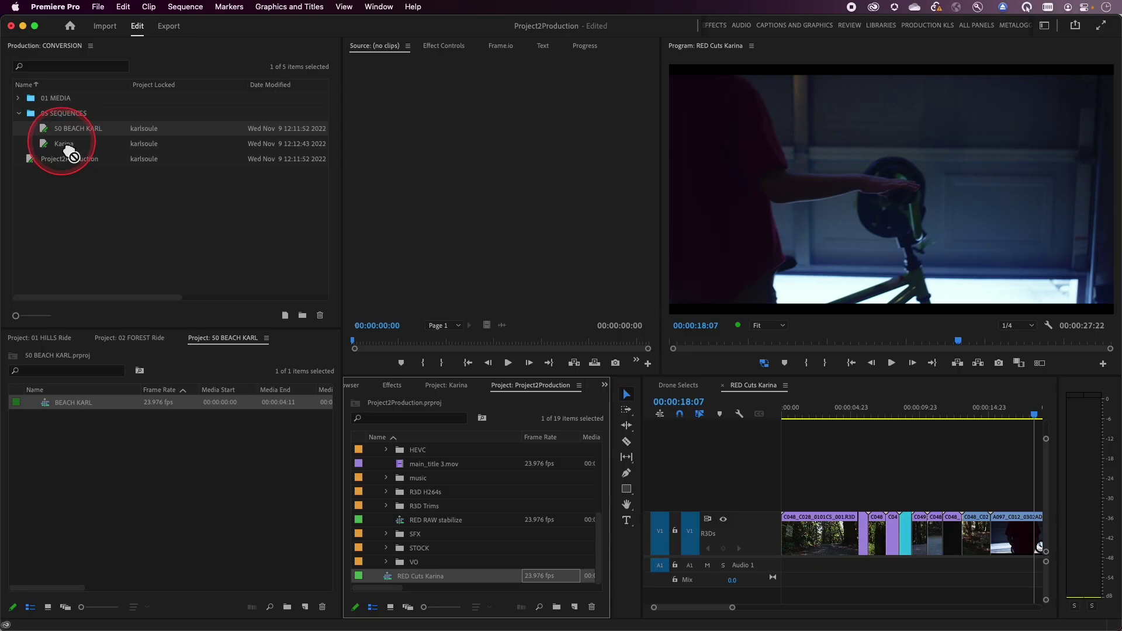
{"action": "left_click_drag", "start_coordinate": [70, 151], "coordinate": [393, 581]}
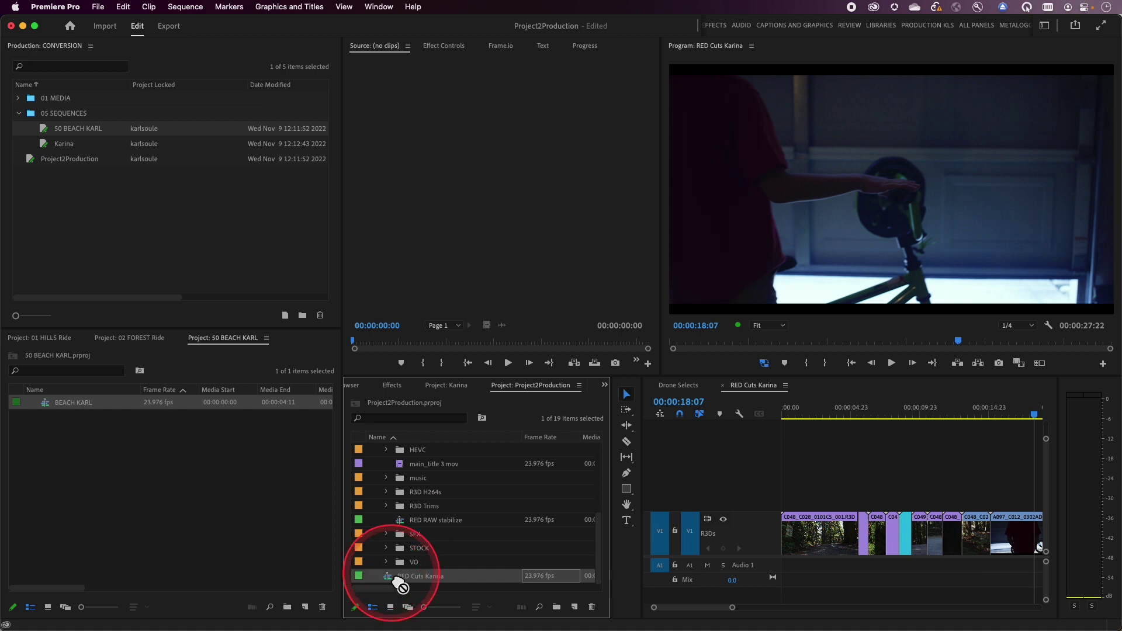
Dock the editor's open project in the same group as the 50 BEACH KARL project.
{"action": "left_click", "coordinate": [444, 386]}
{"action": "left_click_drag", "start_coordinate": [444, 394], "coordinate": [107, 490]}
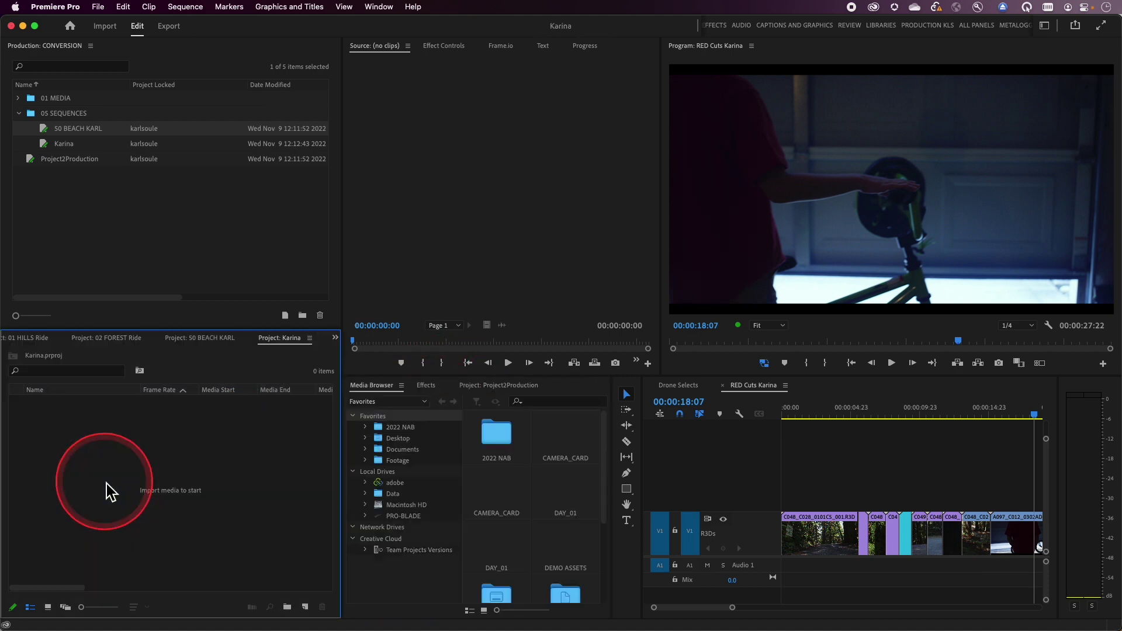
Move the renamed RED Cuts sequence from Project2Production into the editor's project and save all projects.
{"action": "left_click", "coordinate": [479, 387]}
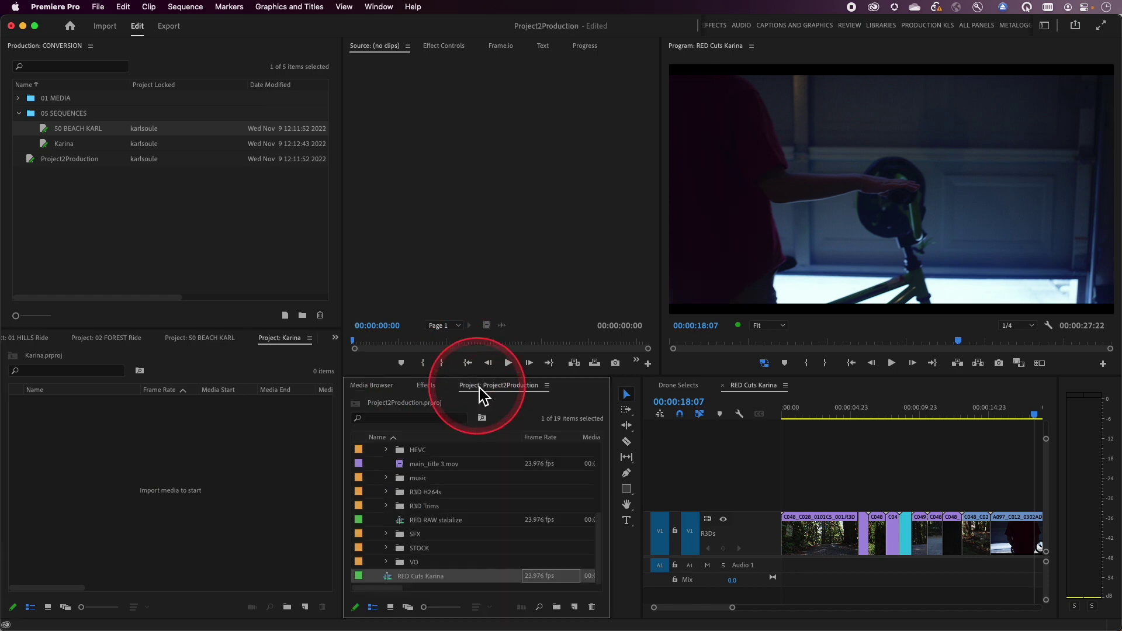
{"action": "left_click_drag", "start_coordinate": [358, 576], "coordinate": [139, 453]}
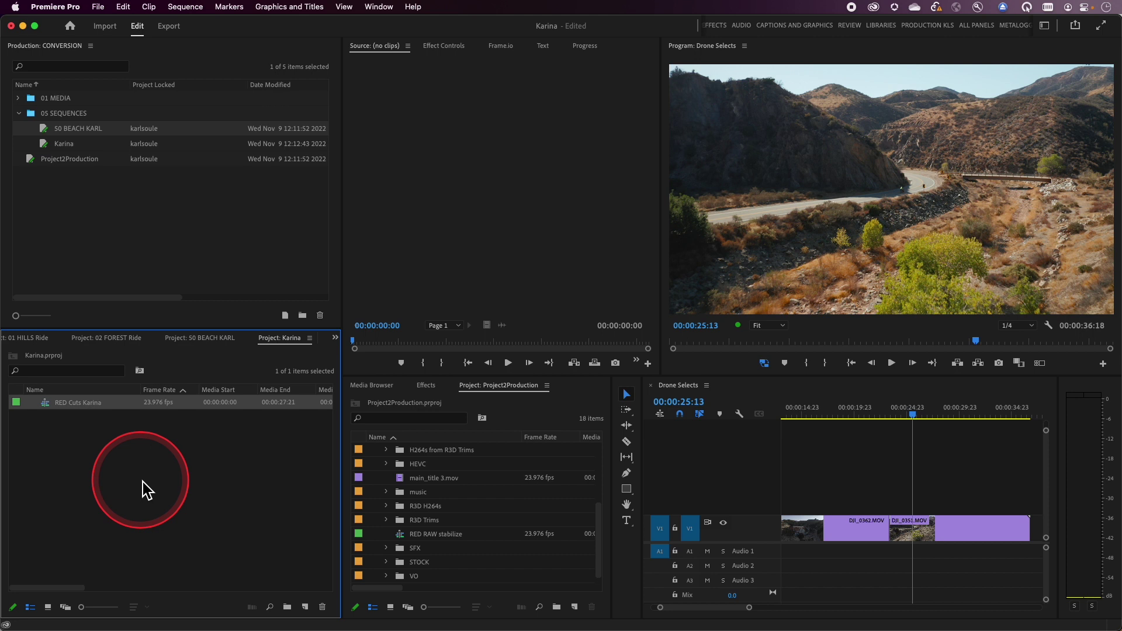
{"action": "left_click", "coordinate": [142, 490]}
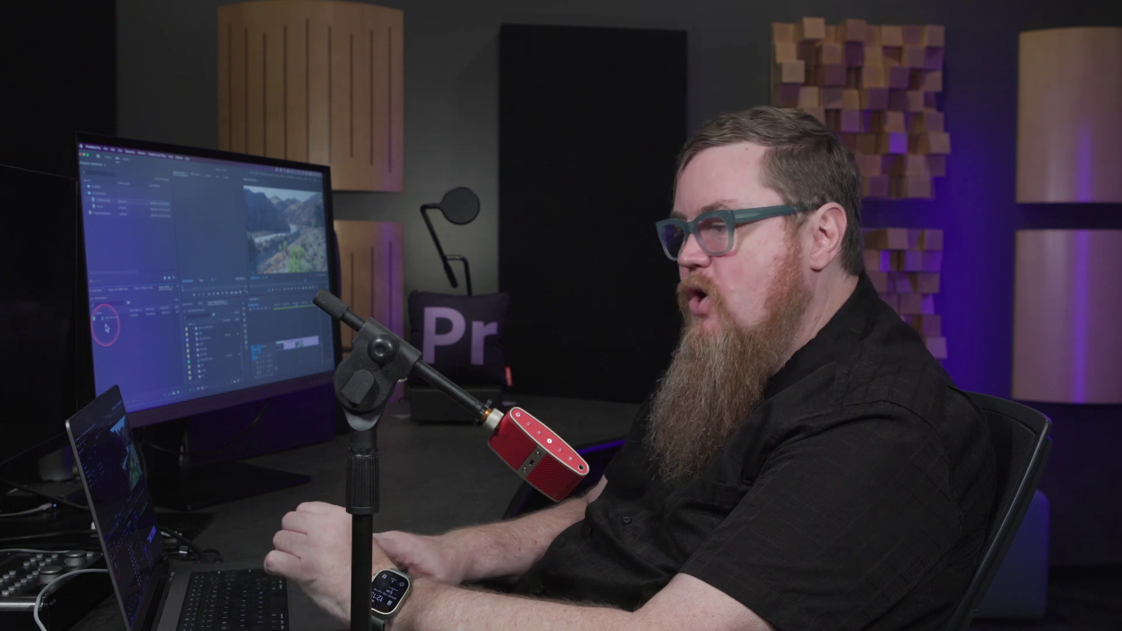
{"action": "left_click", "coordinate": [106, 156]}
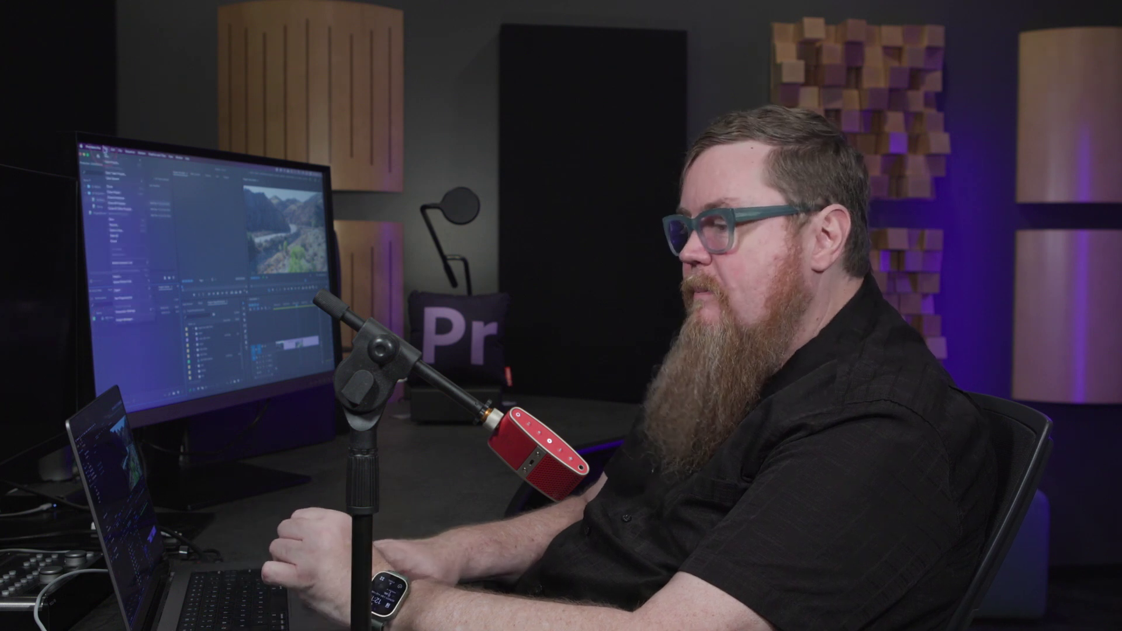
{"action": "left_click", "coordinate": [121, 235]}
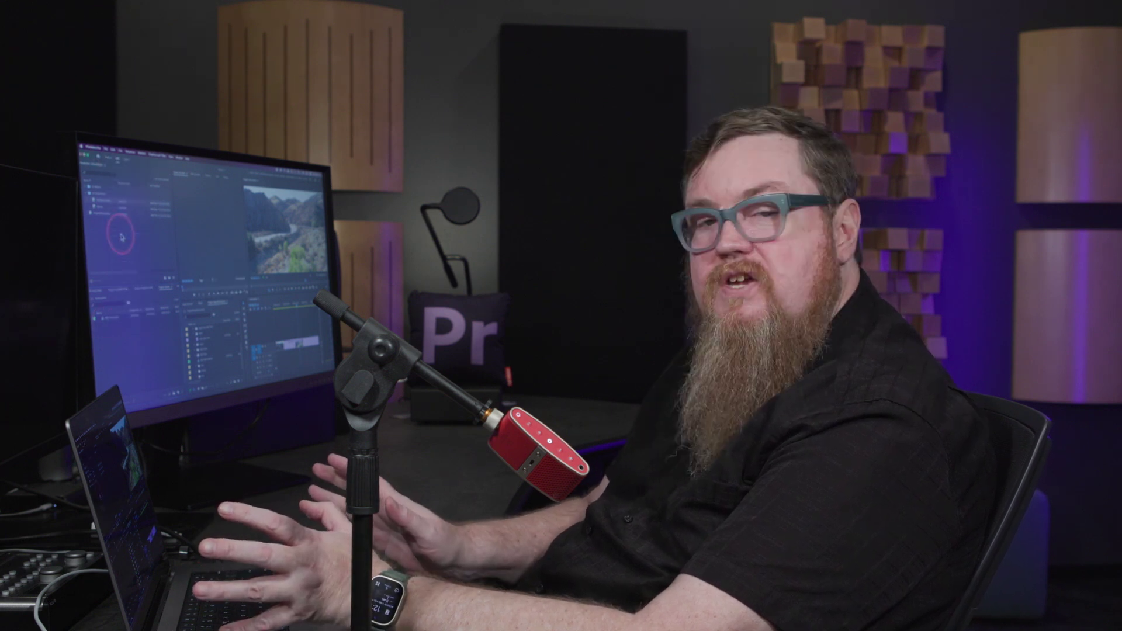